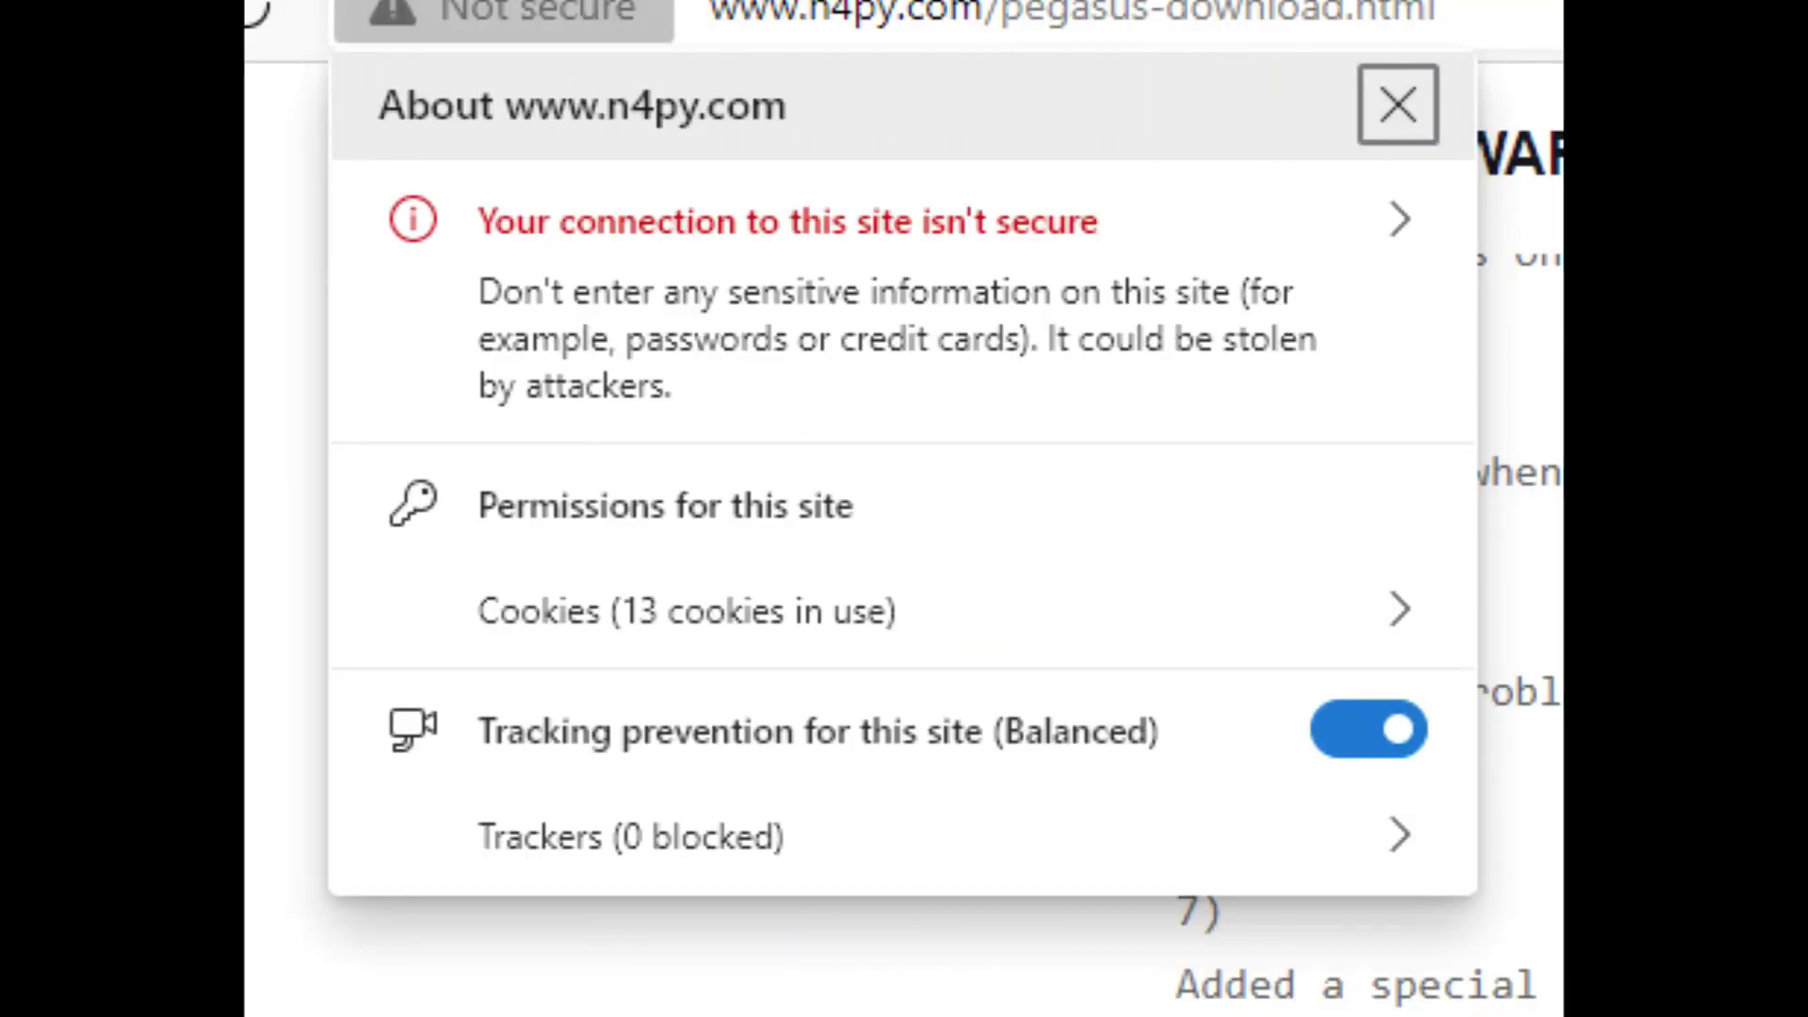
# Dismiss the site-information popup to reveal the Pegasus download page
pyautogui.press('Escape')
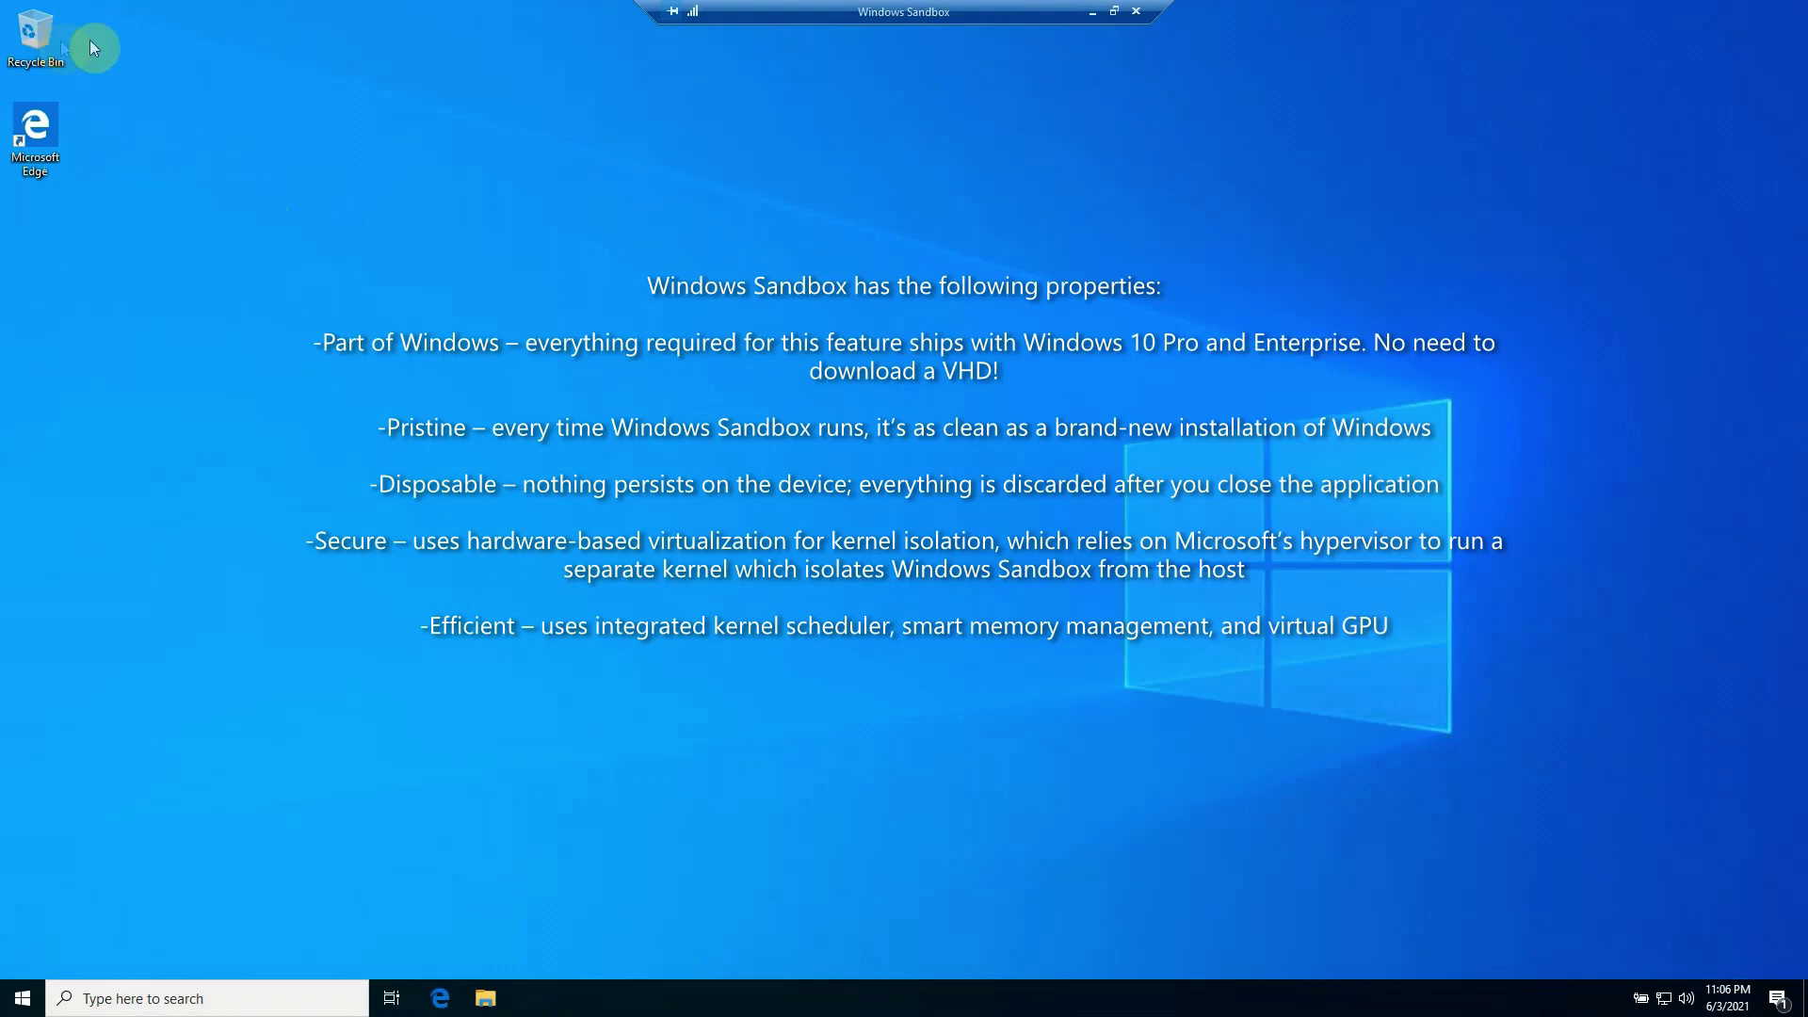
# Select the Microsoft Edge shortcut on the fresh sandbox desktop
pyautogui.click(41, 127)
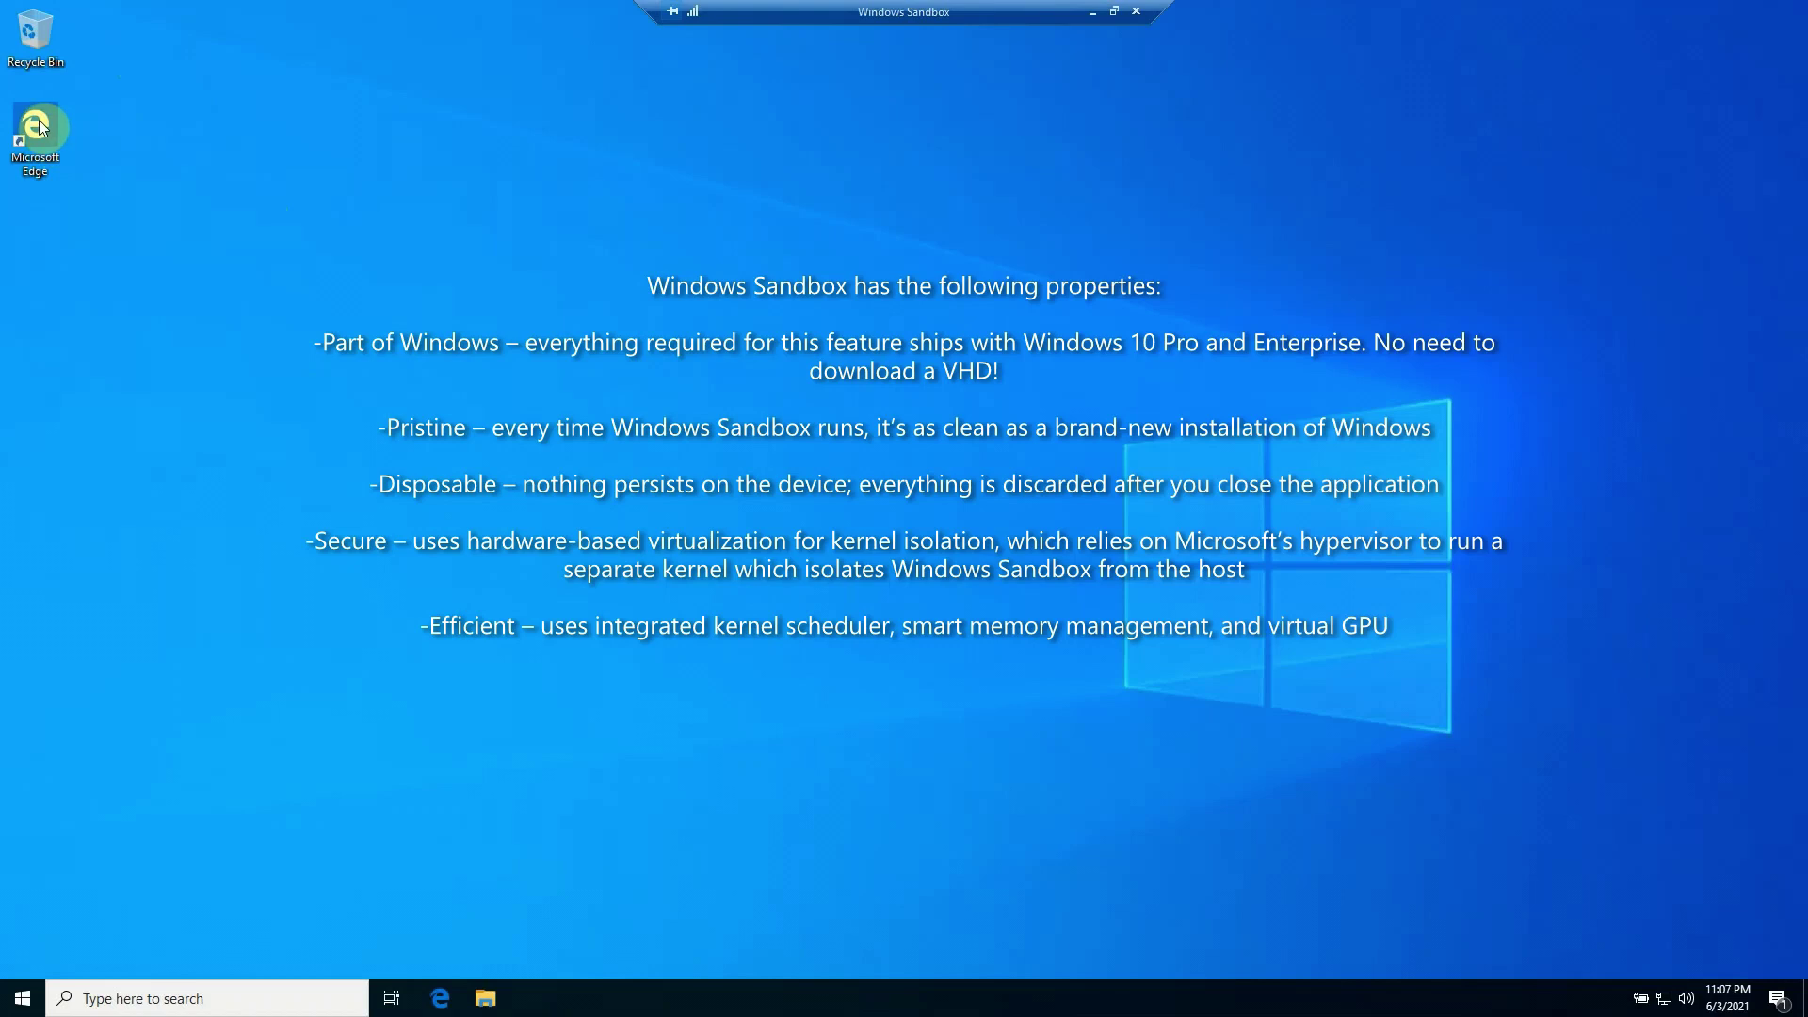
# In File Explorer, go through This PC and Local Disk (C:) to the empty Downloads folder
pyautogui.click(485, 998)
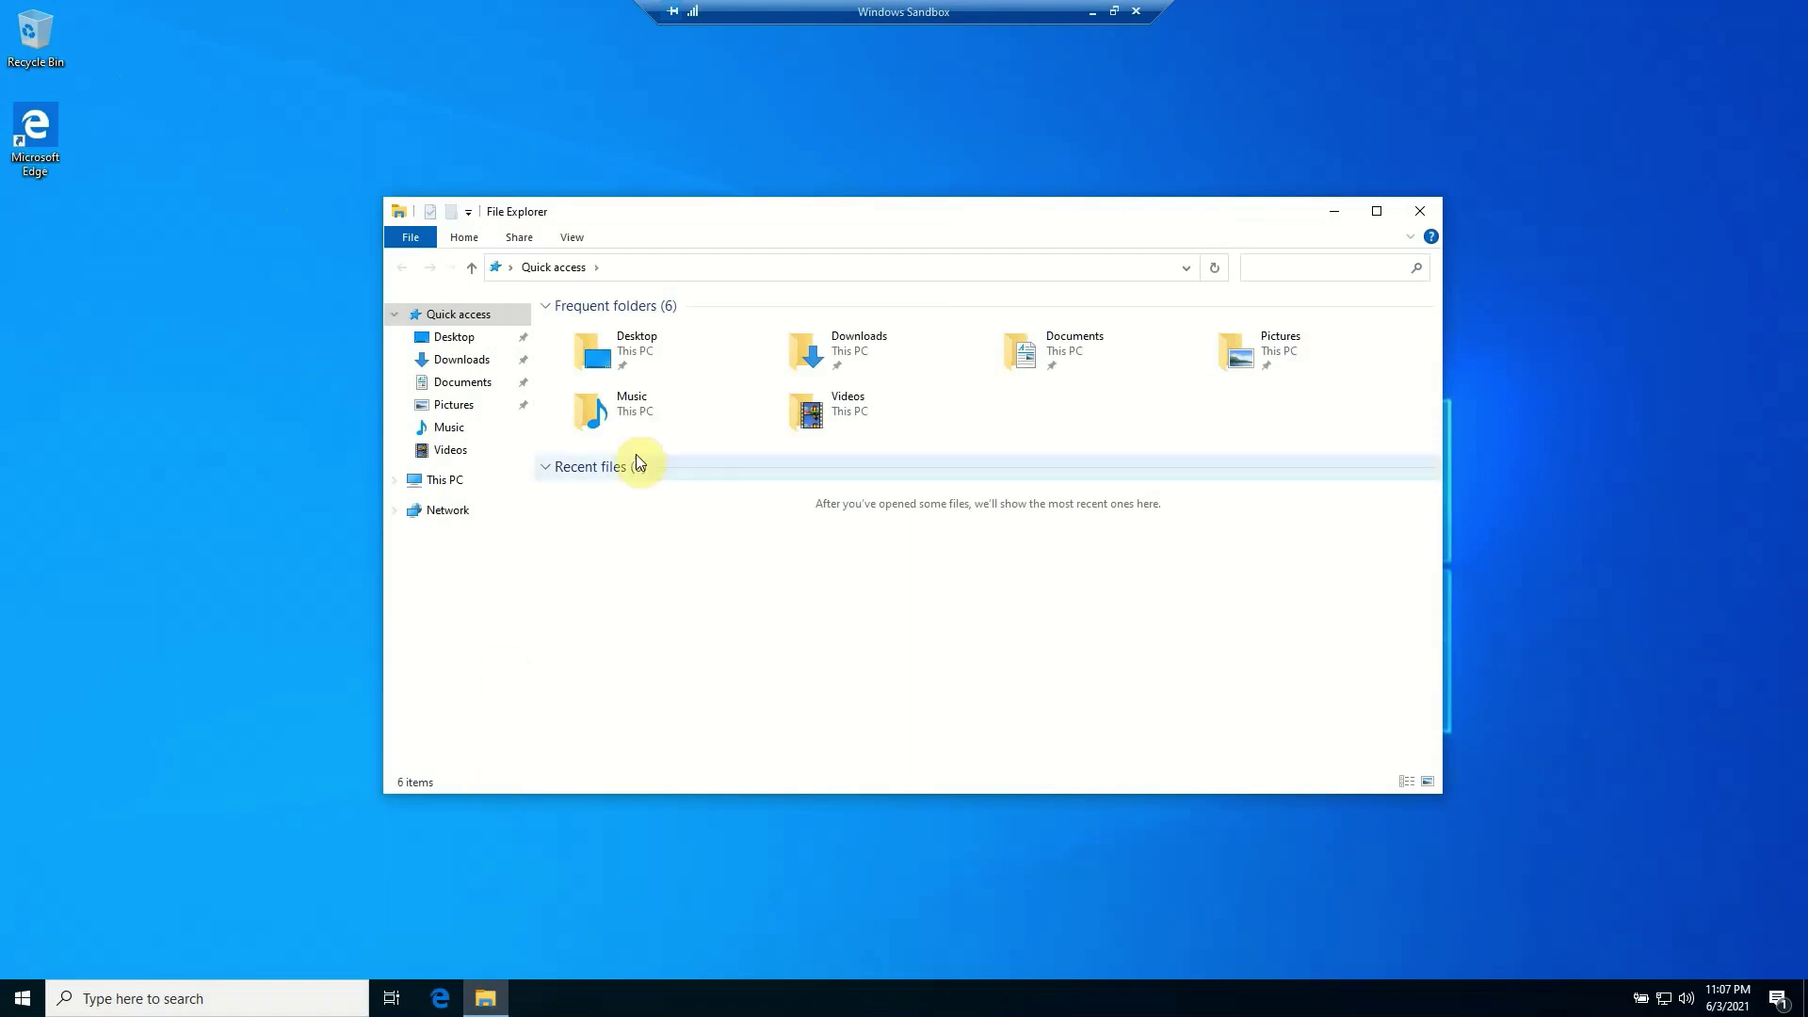
pyautogui.click(394, 479)
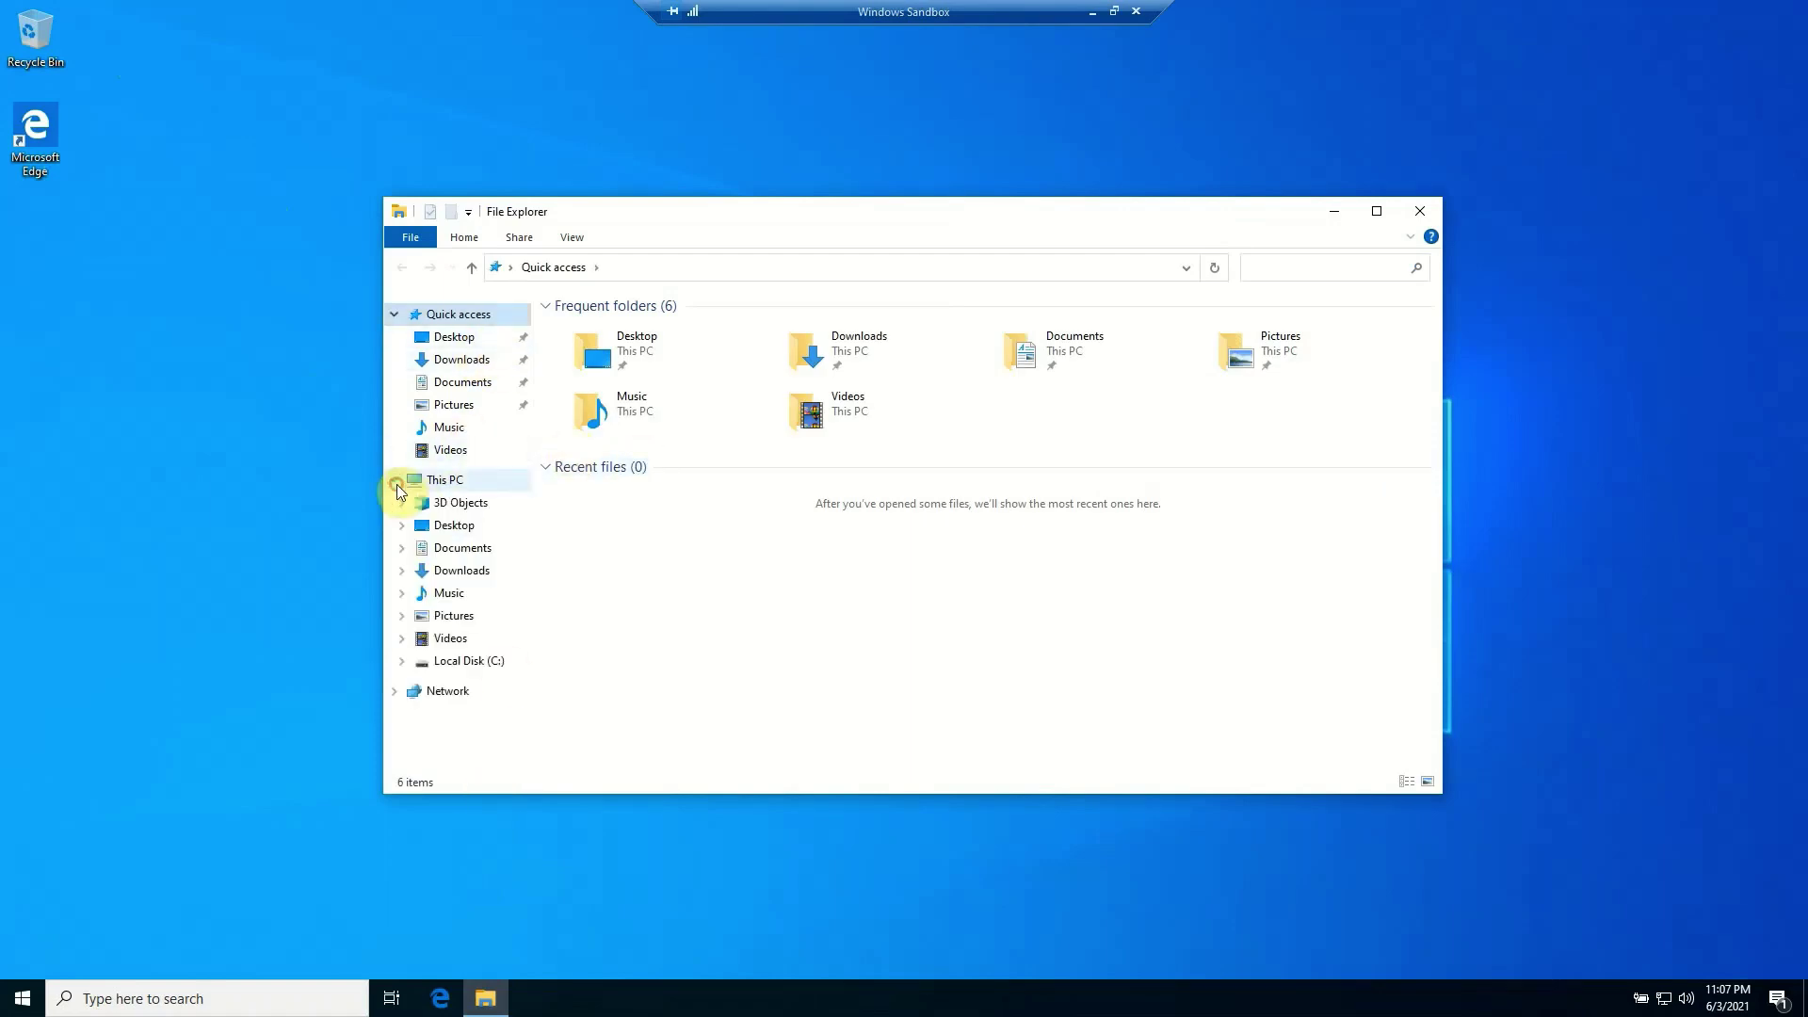
pyautogui.click(404, 661)
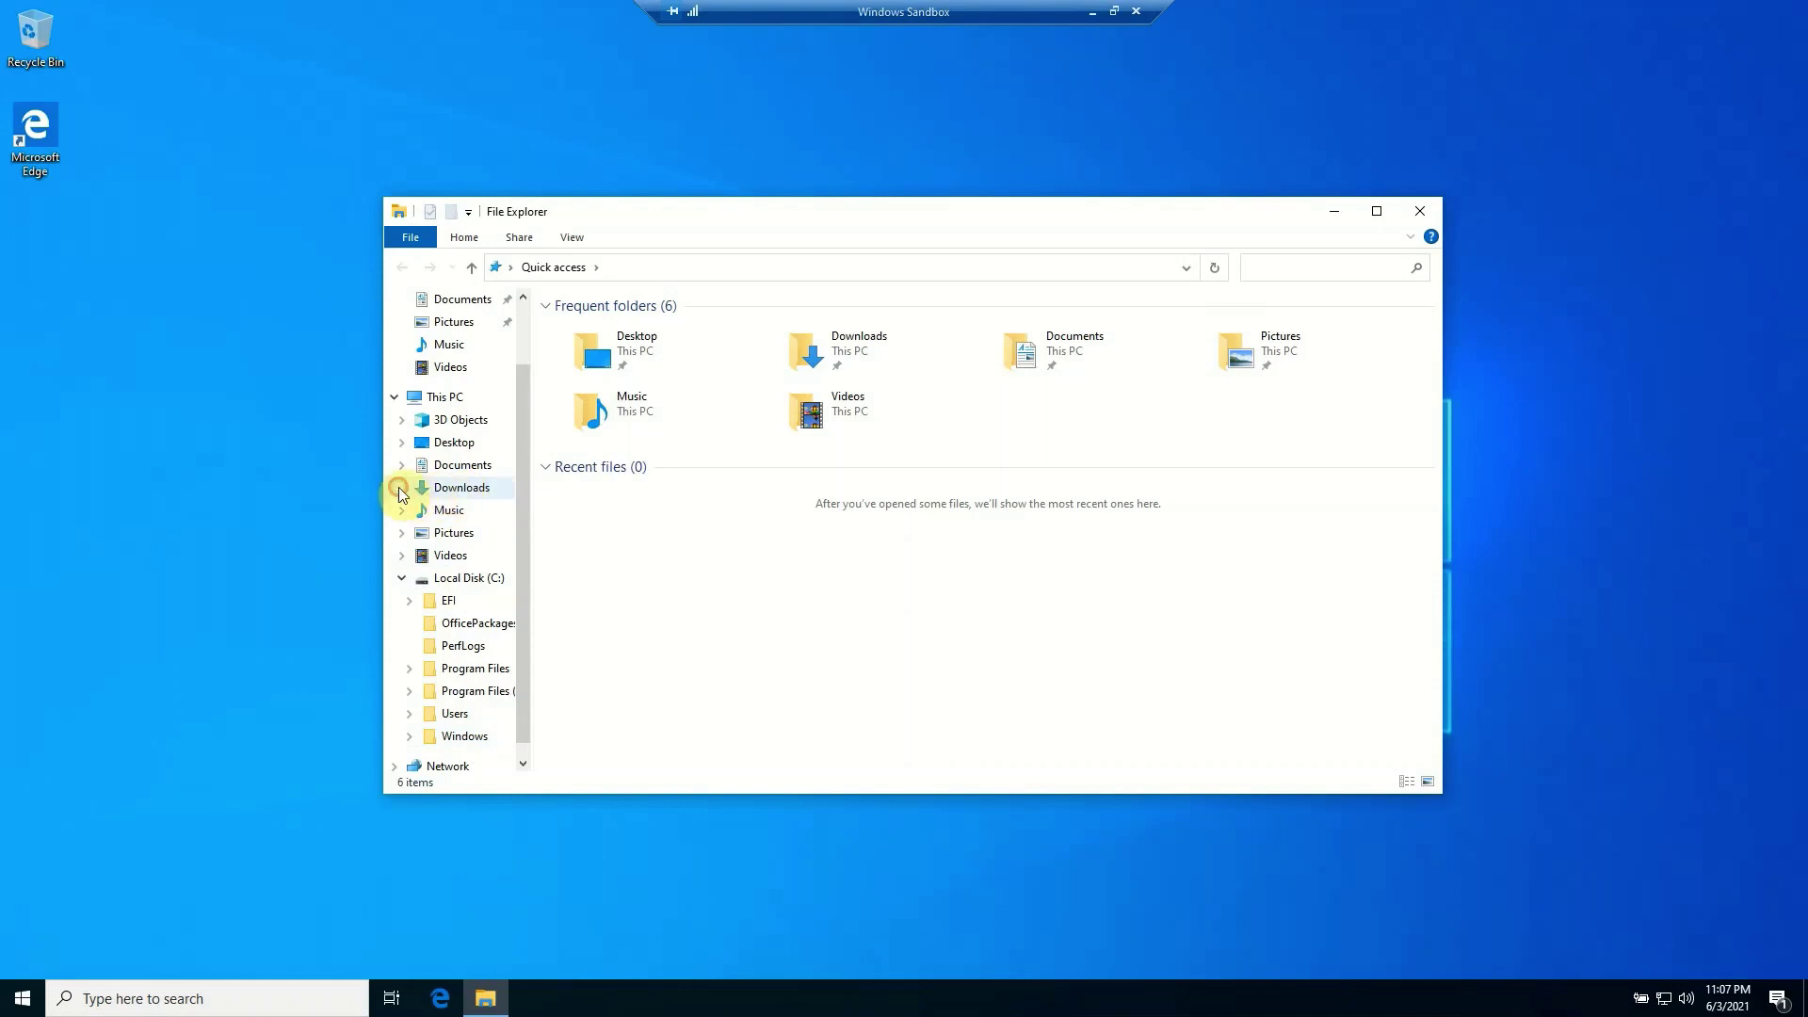
pyautogui.click(452, 489)
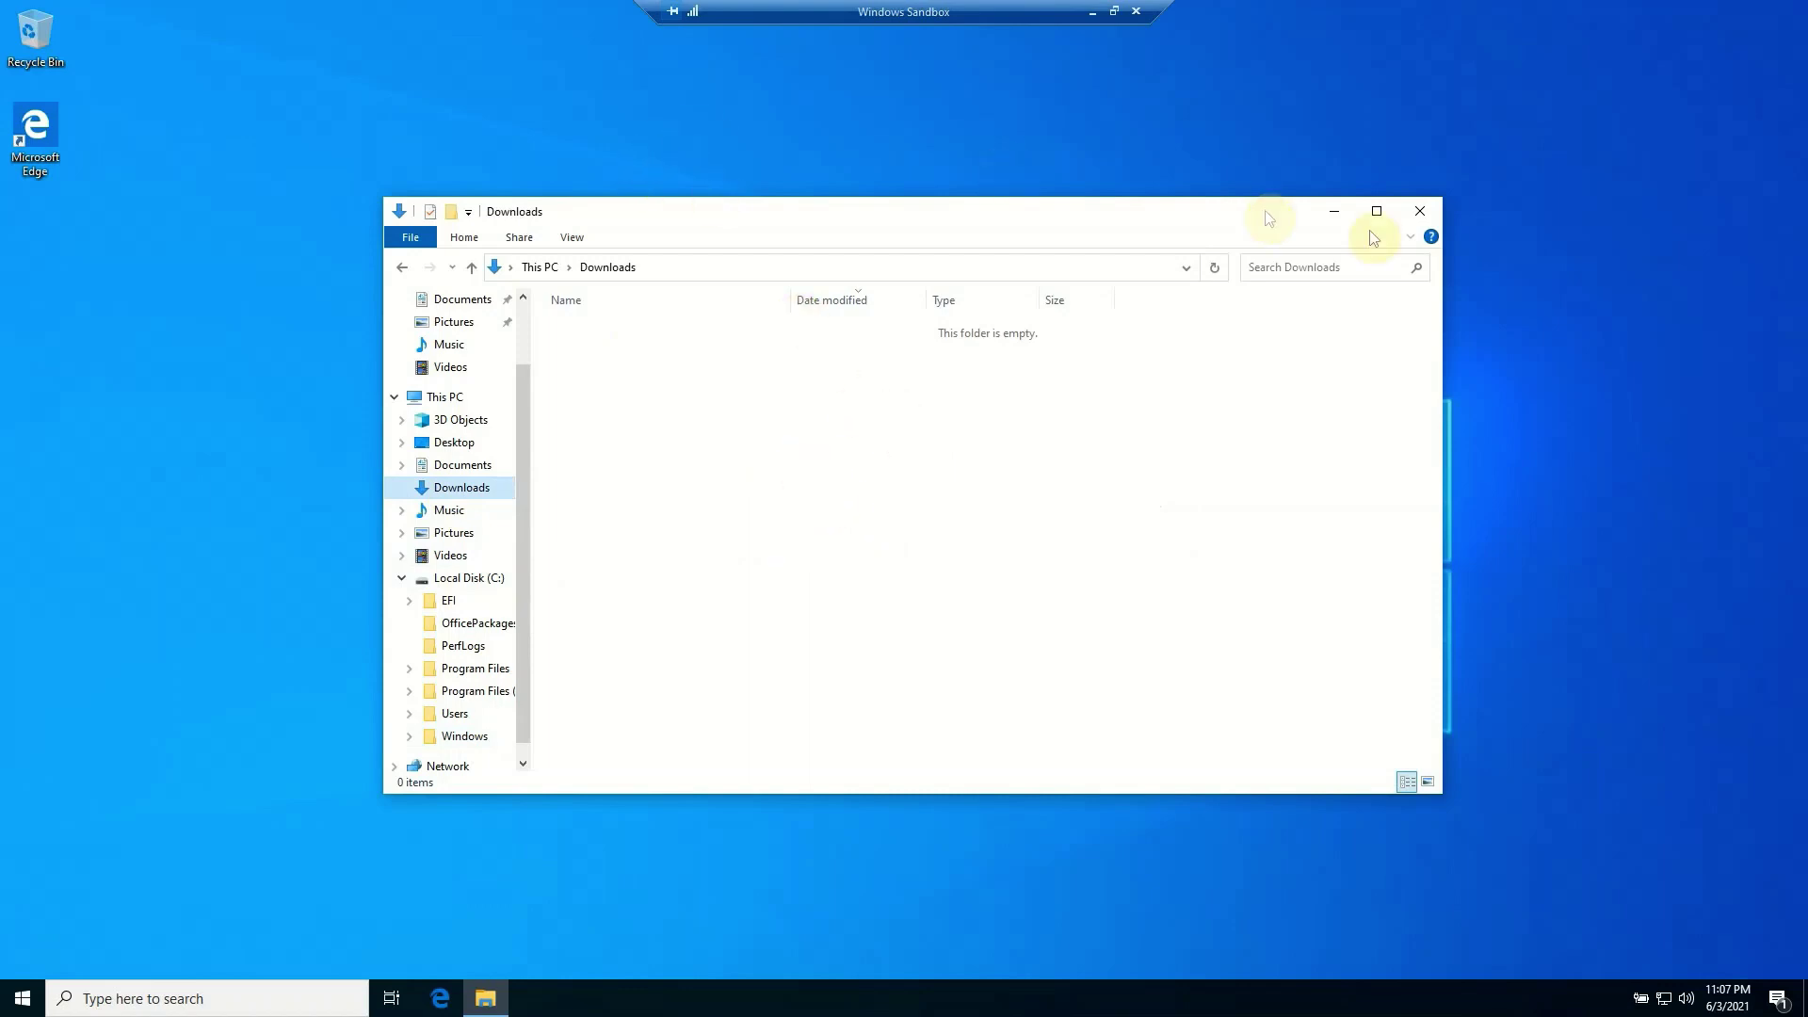
# Close the File Explorer window showing the Downloads folder
pyautogui.click(1422, 215)
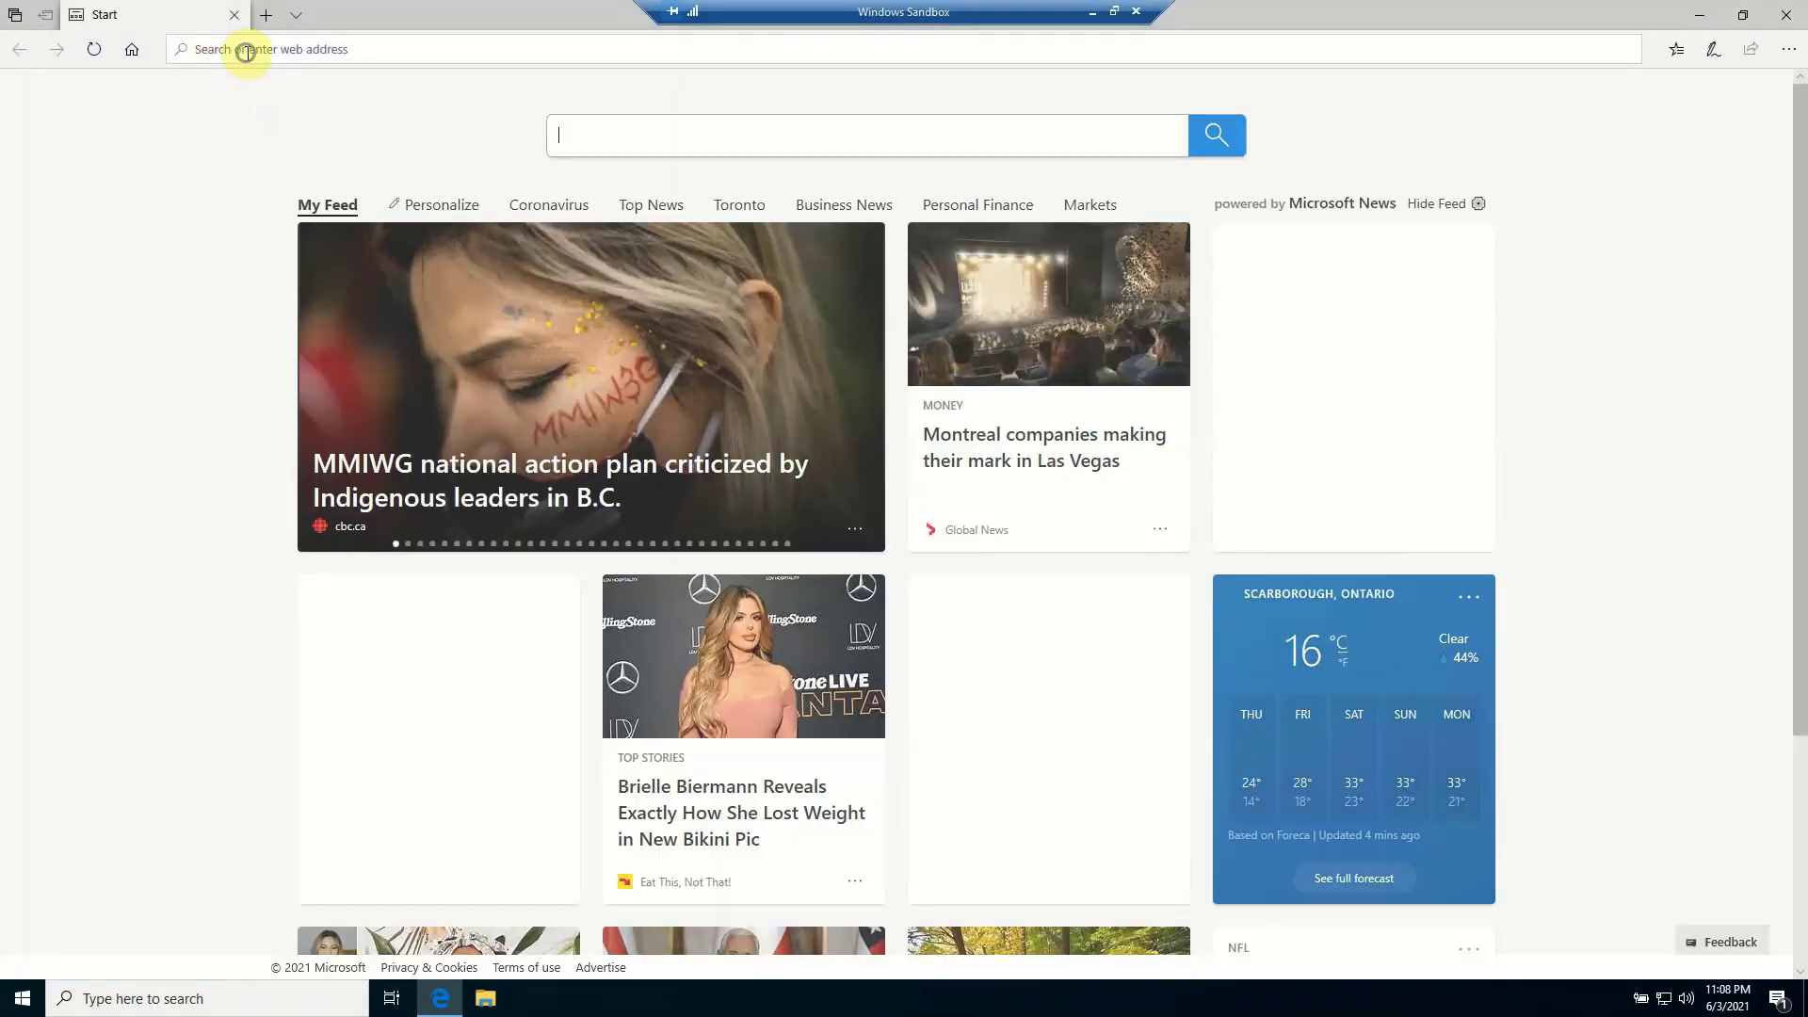
pyautogui.click(250, 49)
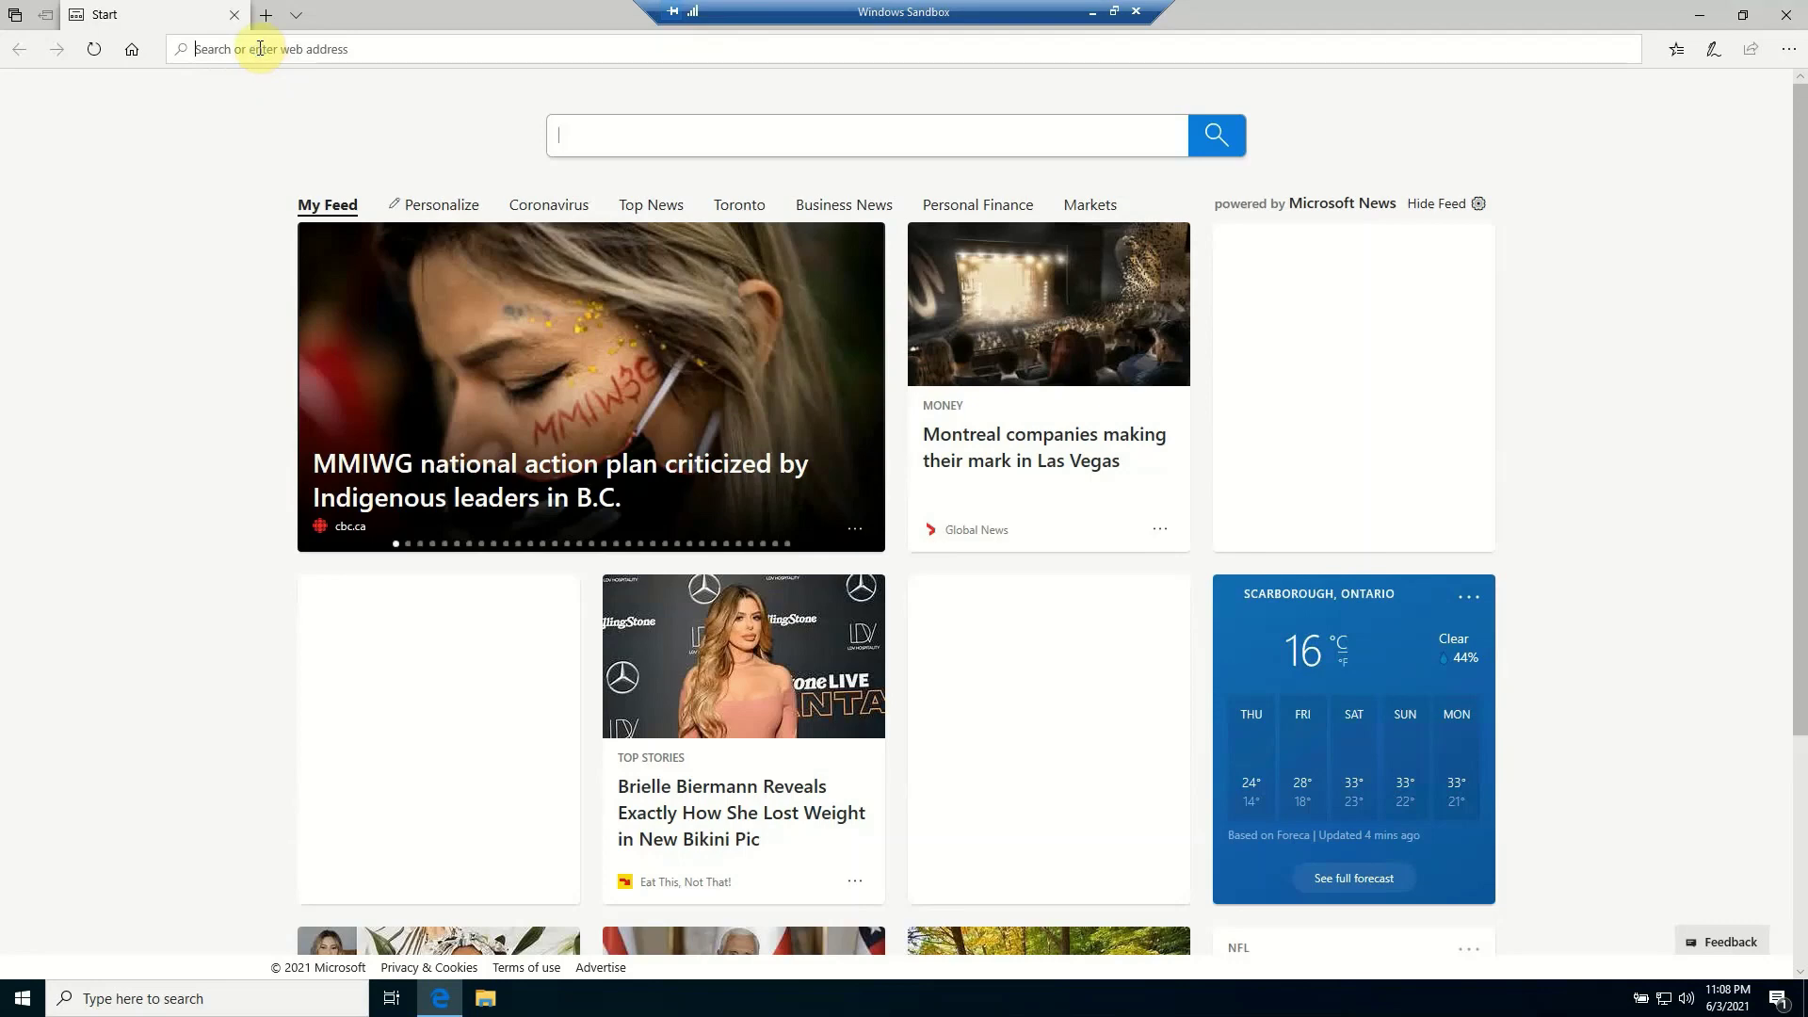
pyautogui.rightClick(259, 48)
pyautogui.click(242, 104)
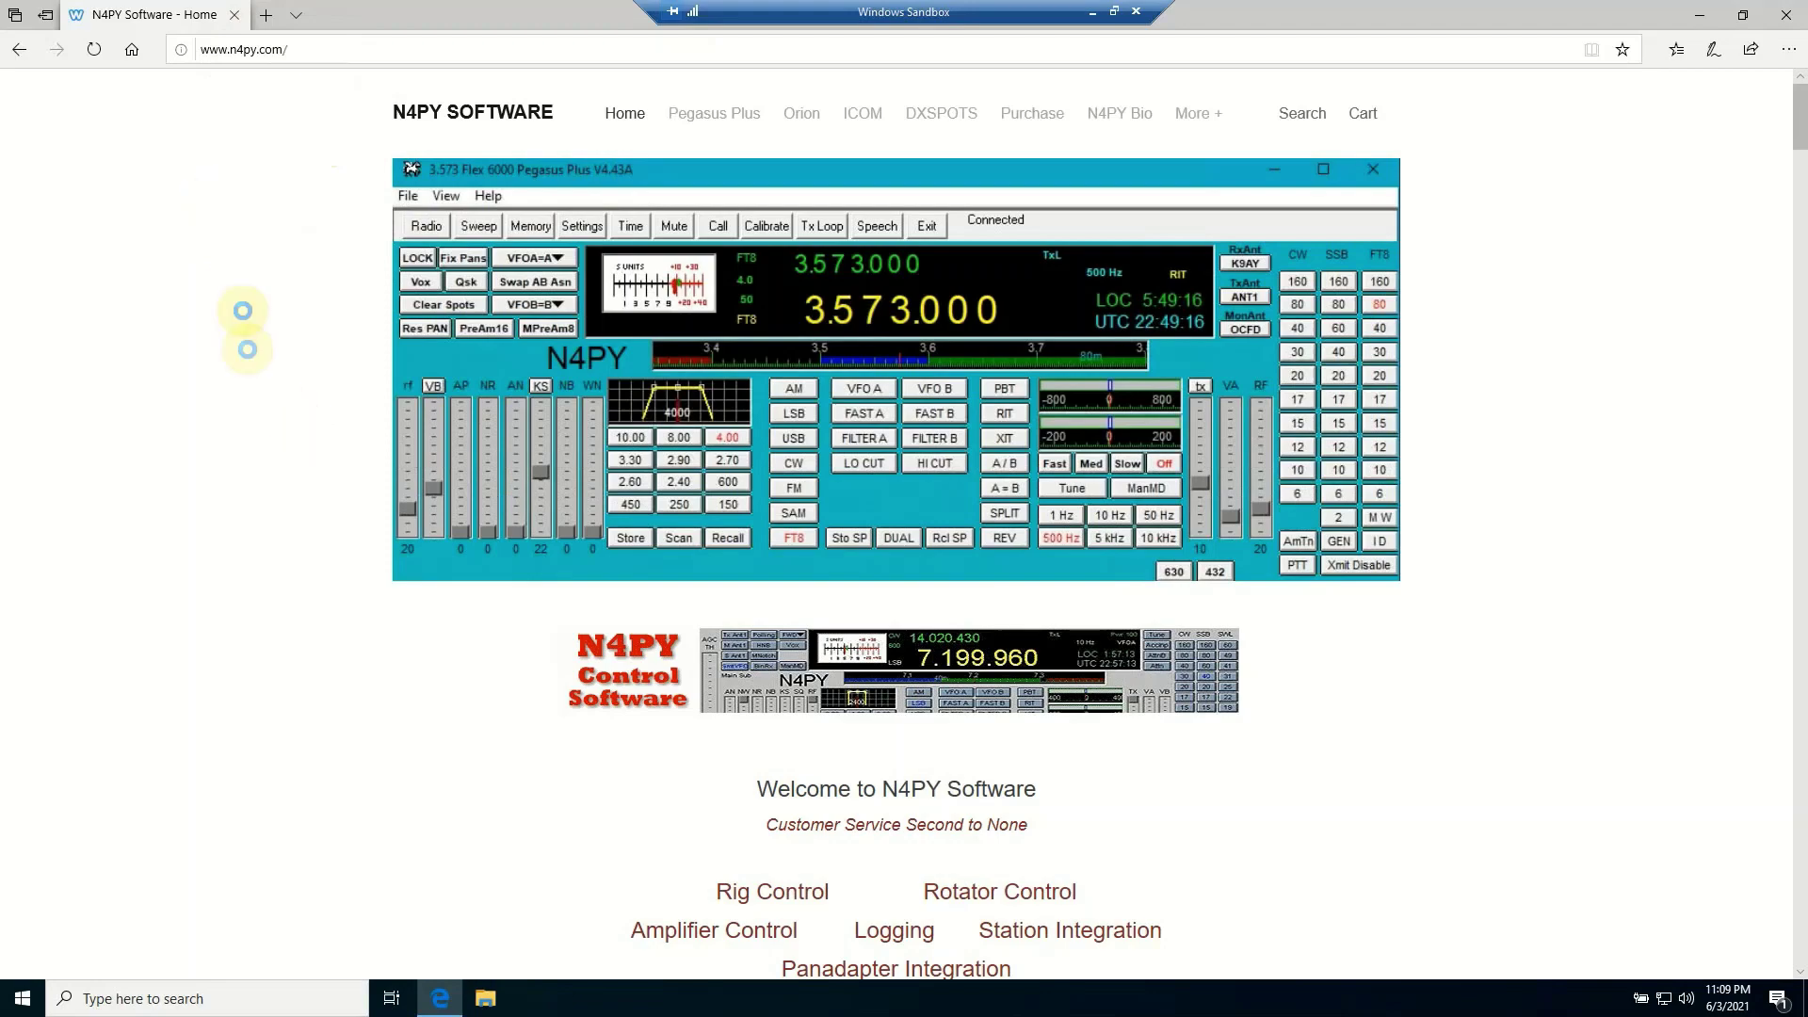
# Browse the N4PY home page and go to Pegasus Download via the More + menu
pyautogui.scroll(-4, 187, 268)
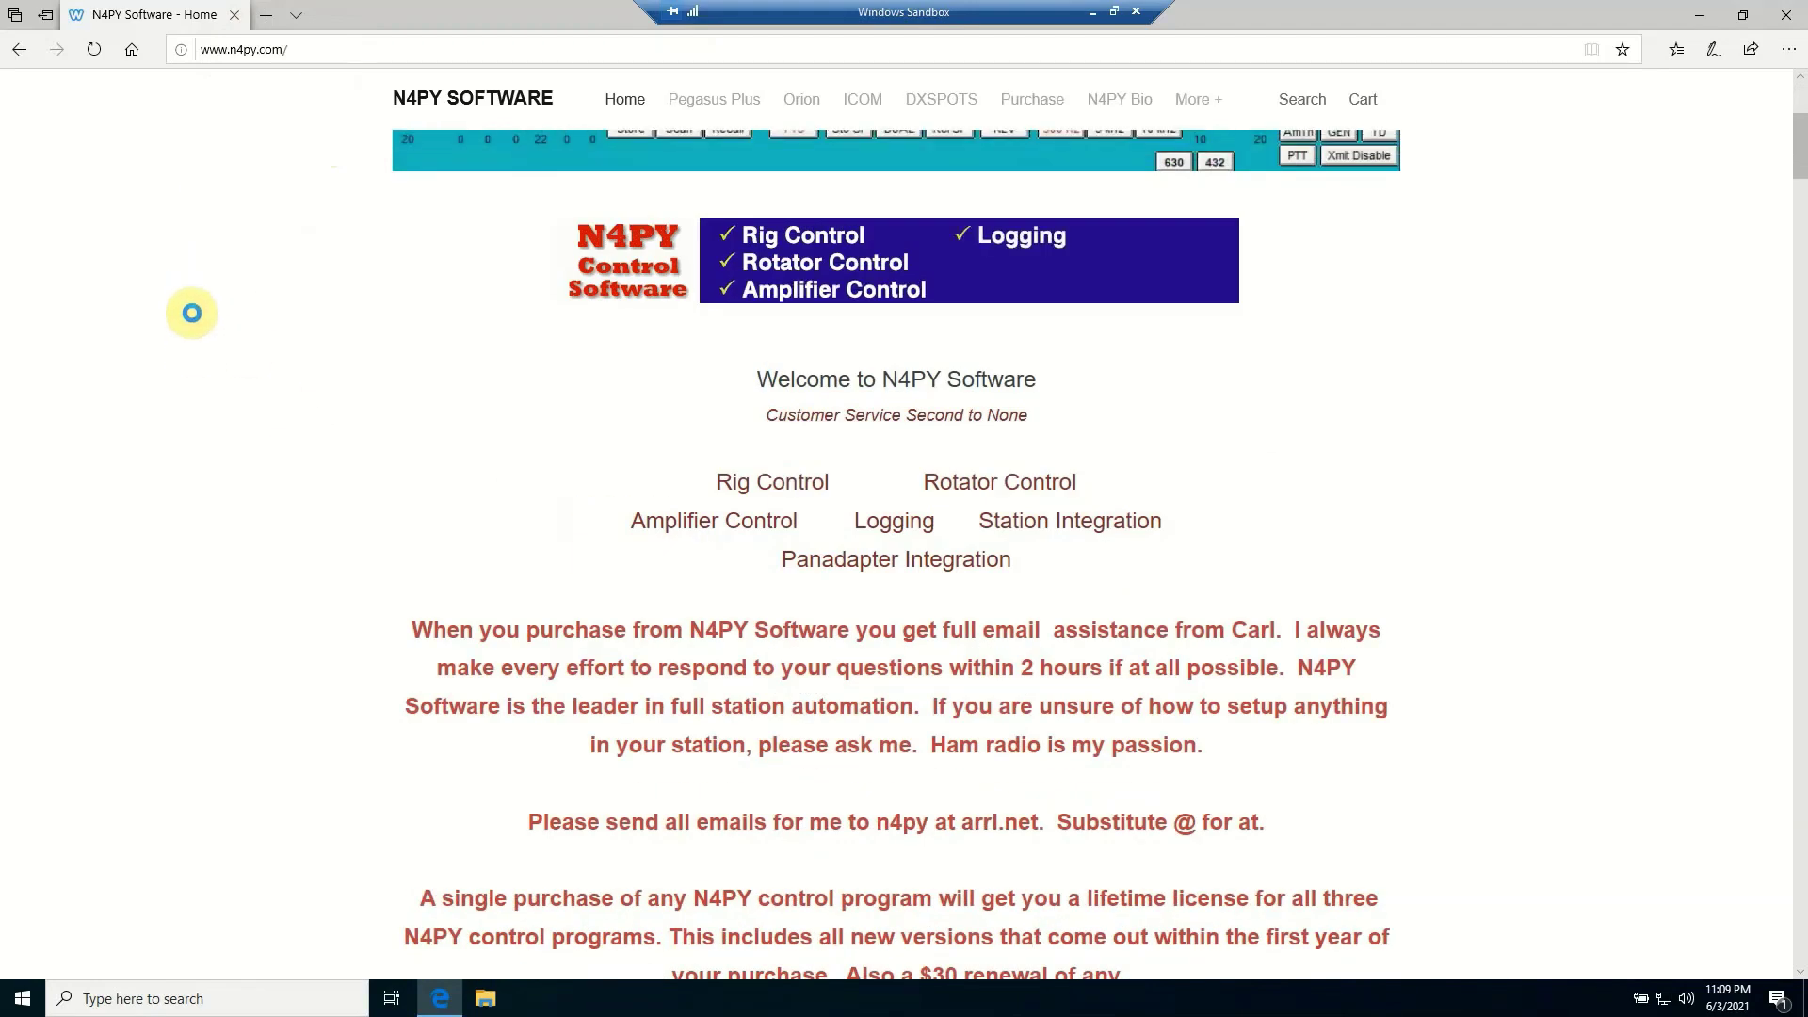
pyautogui.scroll(-3, 192, 313)
pyautogui.scroll(-6, 223, 384)
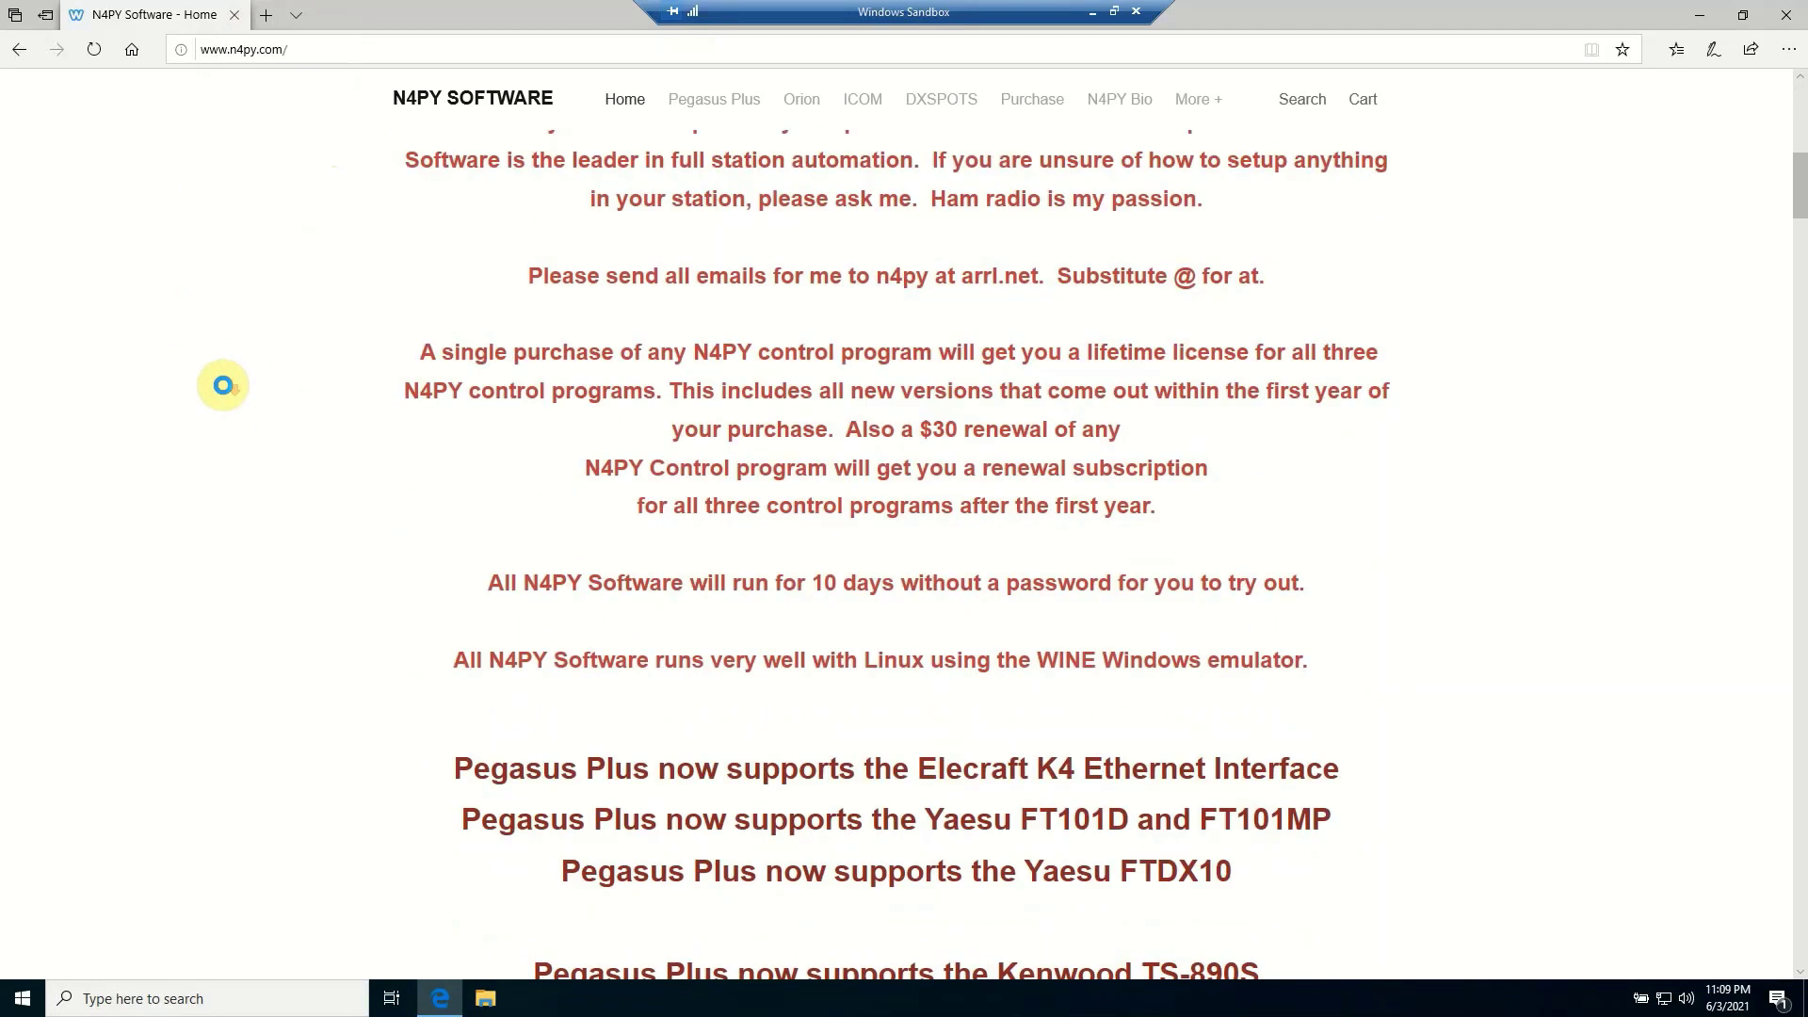
pyautogui.scroll(10, 210, 281)
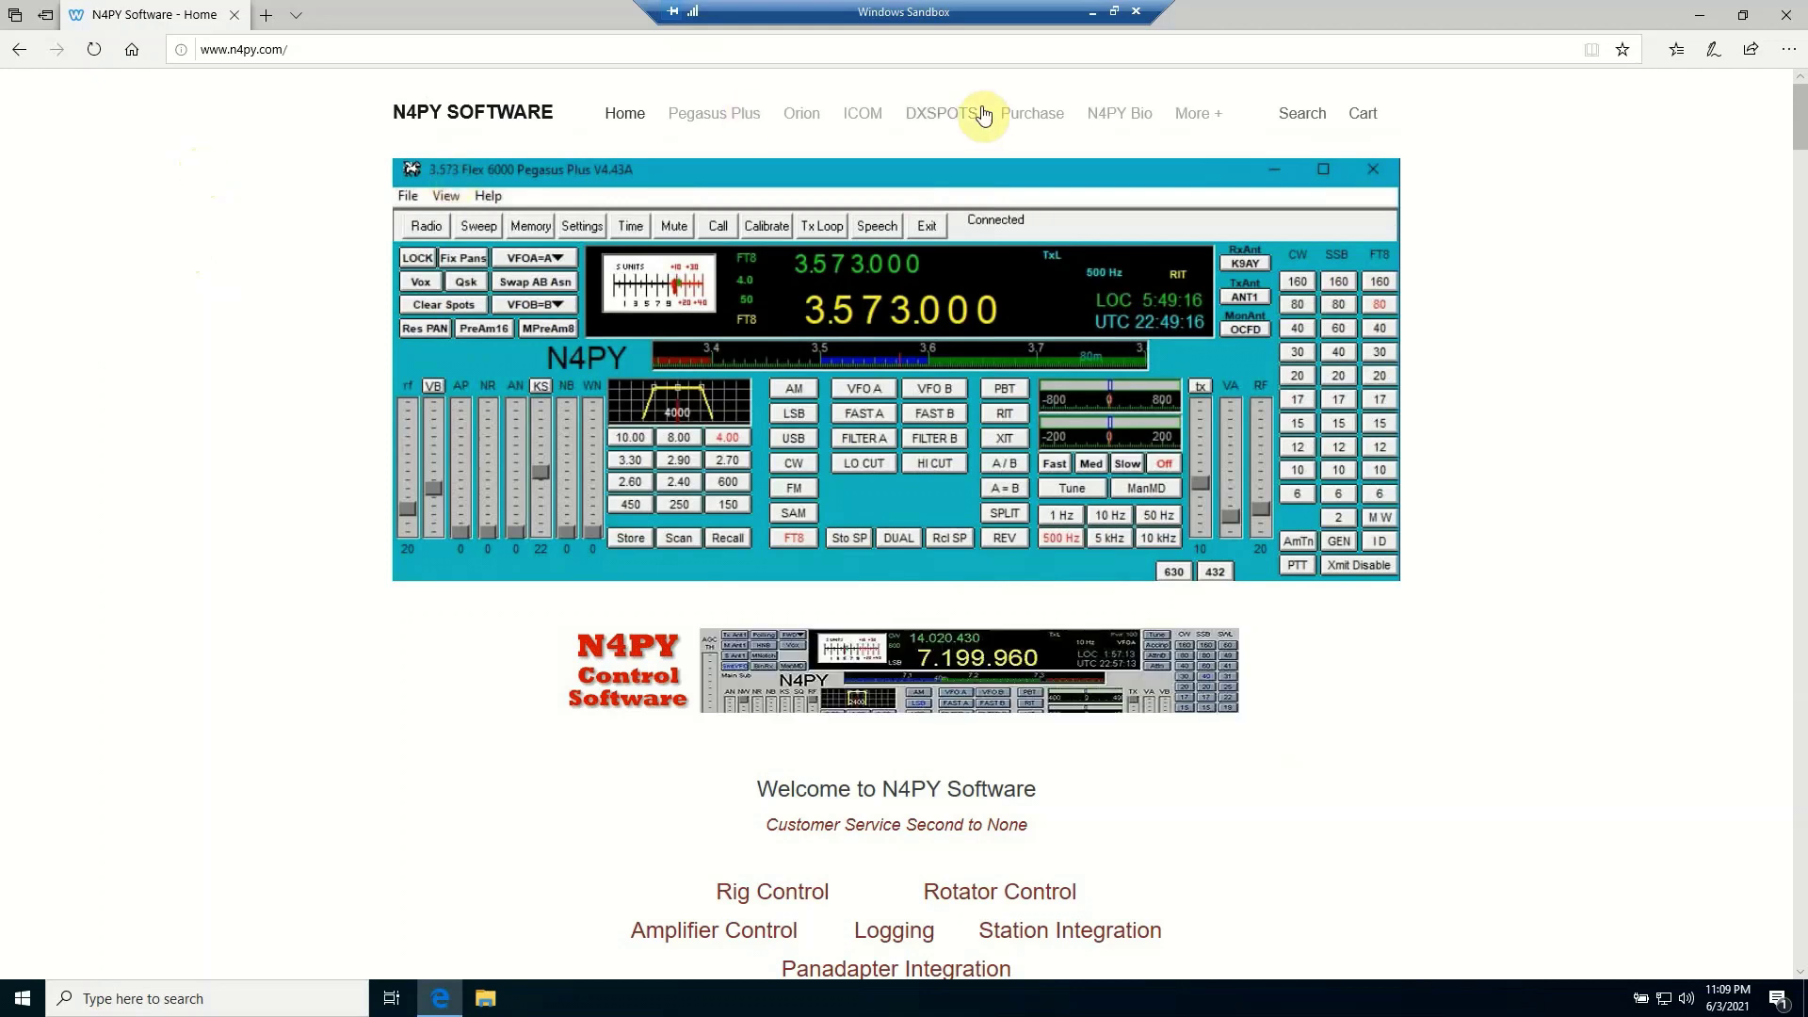
pyautogui.click(1196, 123)
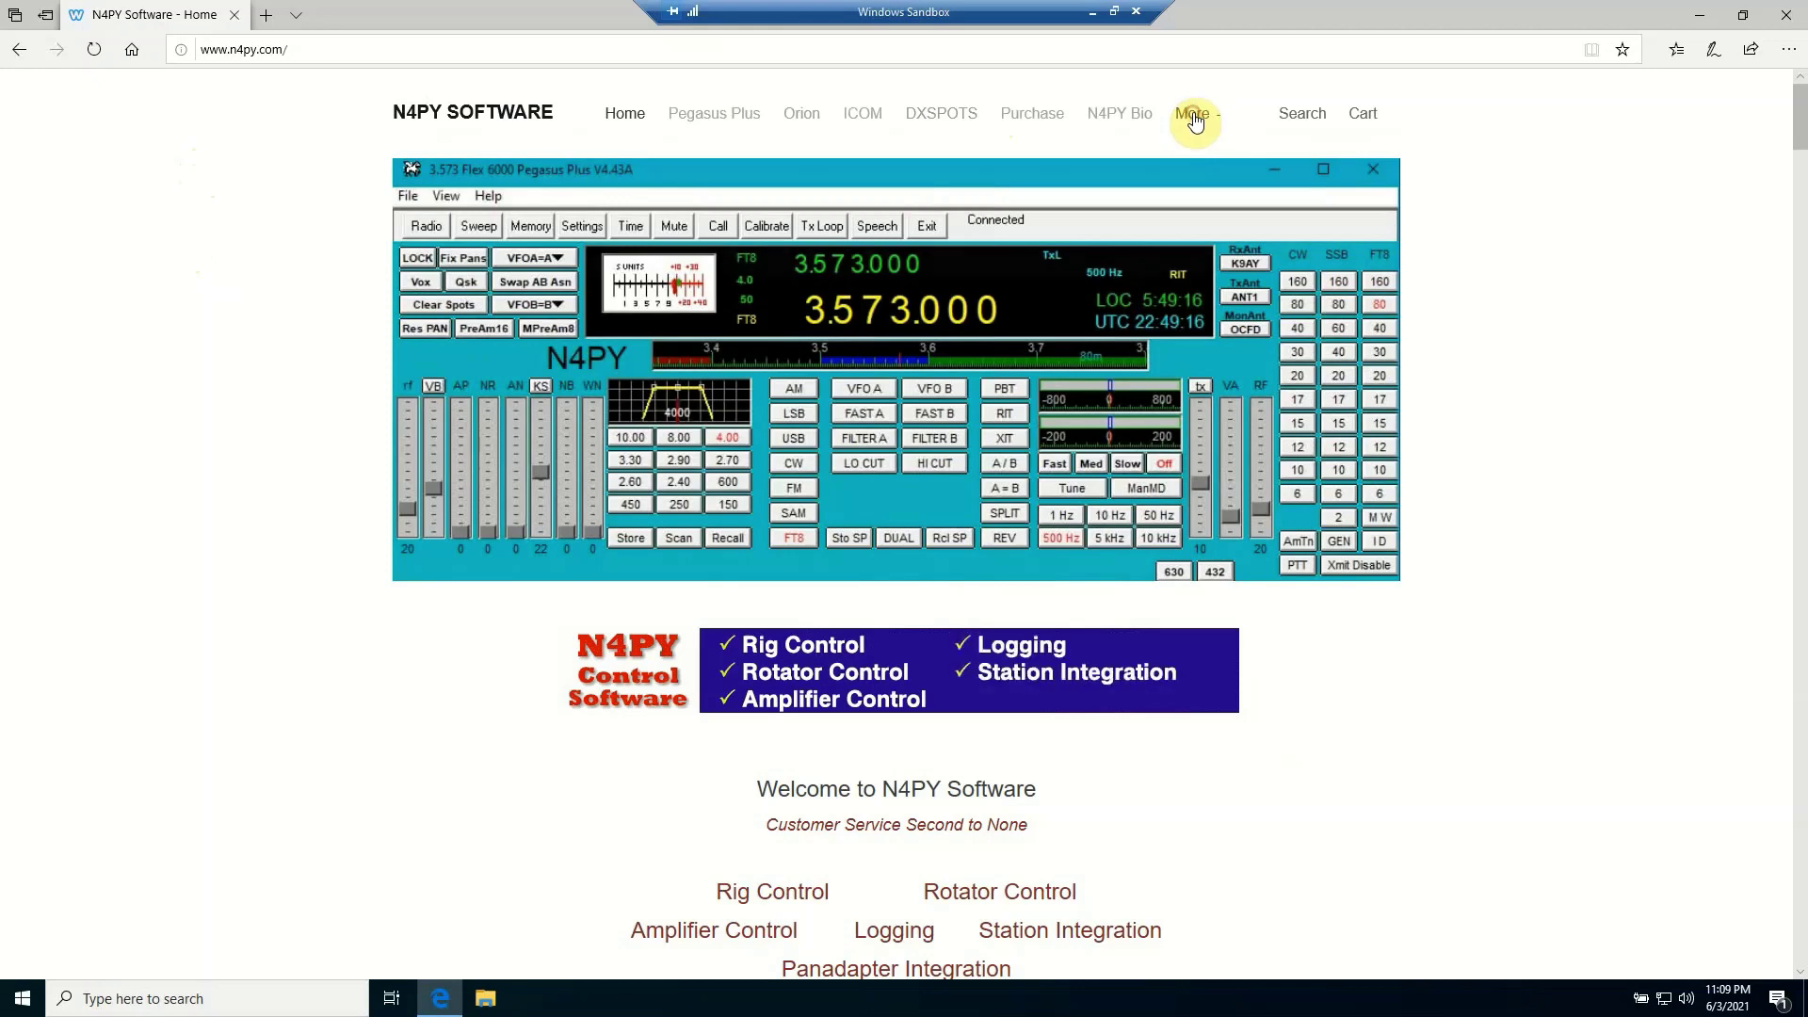
pyautogui.click(500, 172)
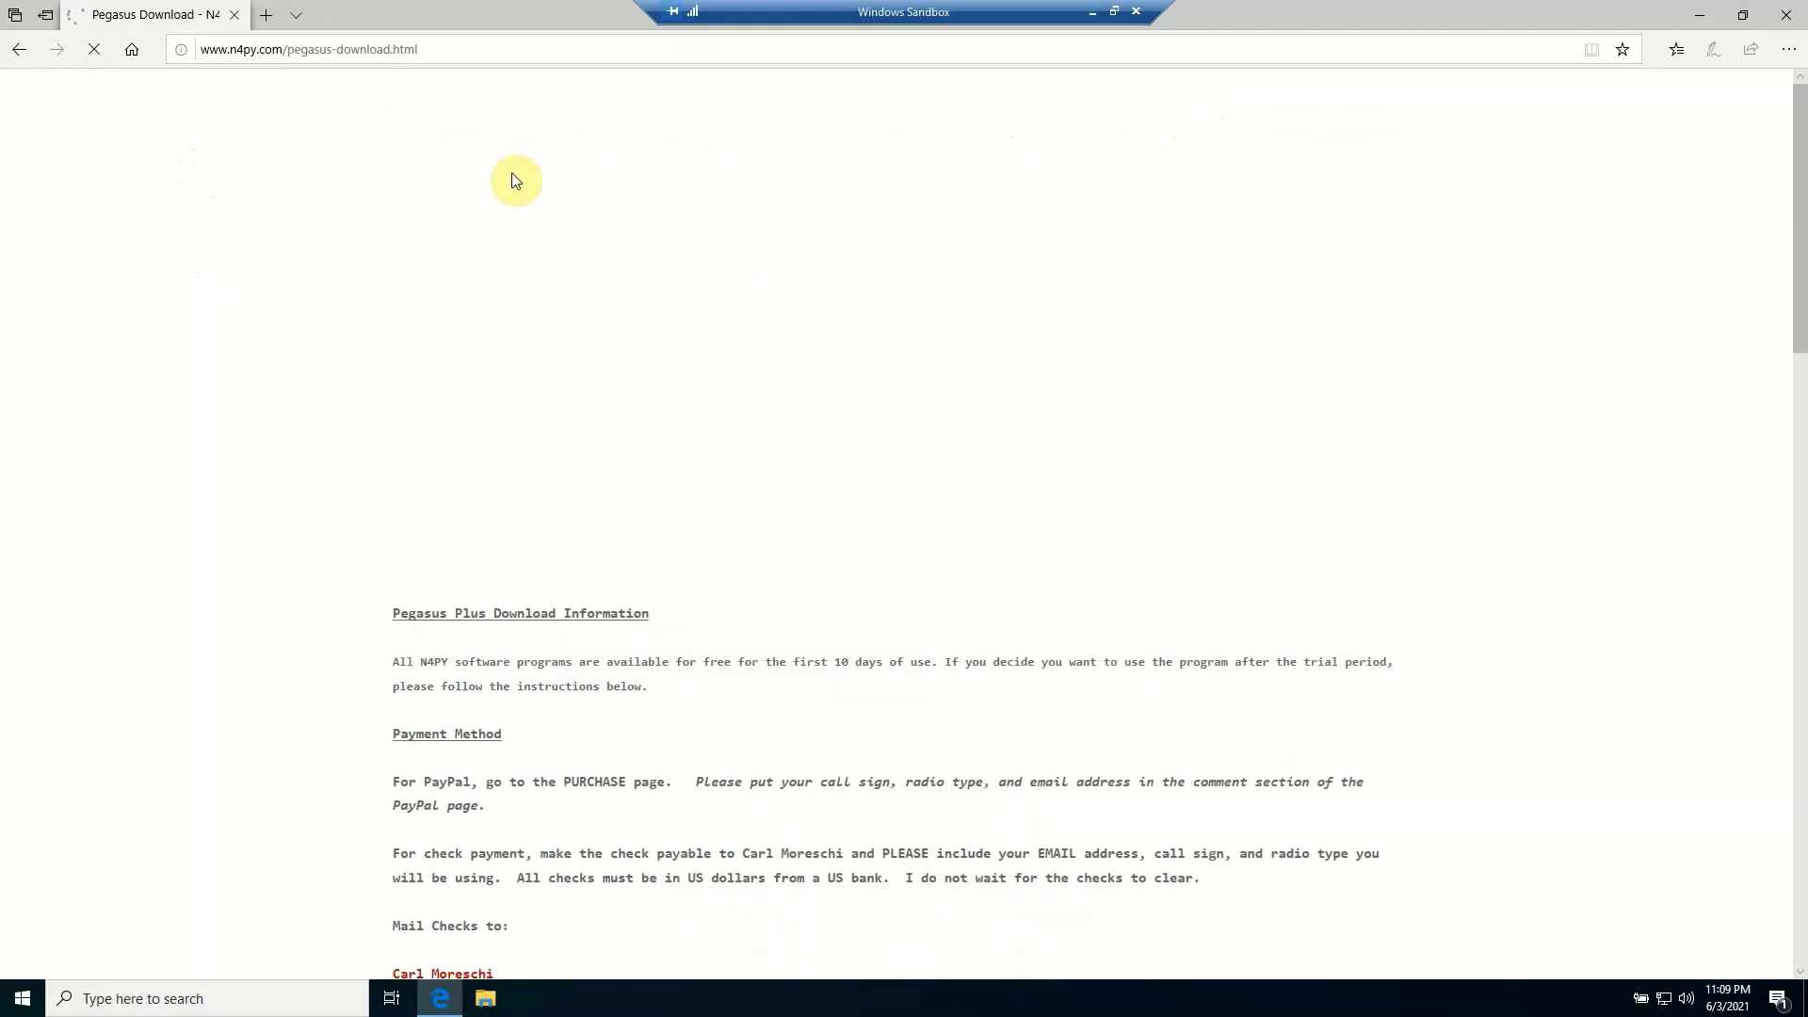
# Download and save the n4py444.exe installer, then show it in its folder
pyautogui.scroll(-5, 556, 476)
pyautogui.scroll(-10, 563, 484)
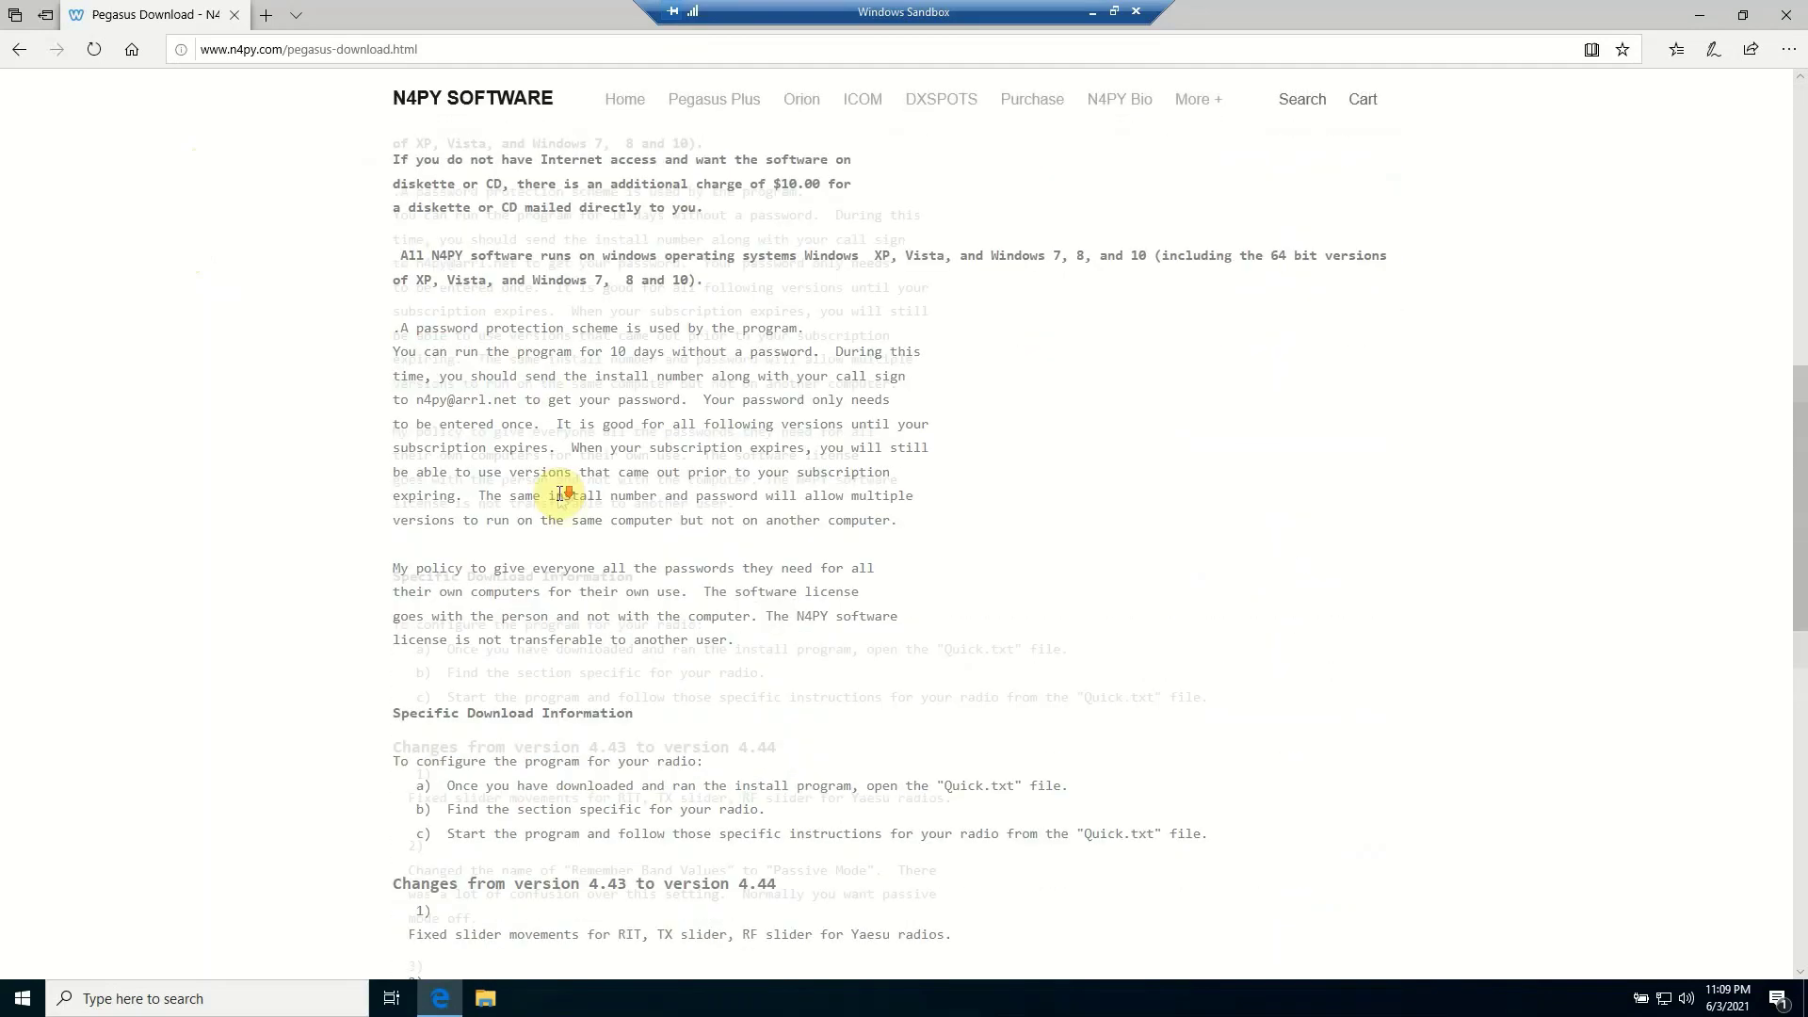
pyautogui.scroll(-5, 533, 506)
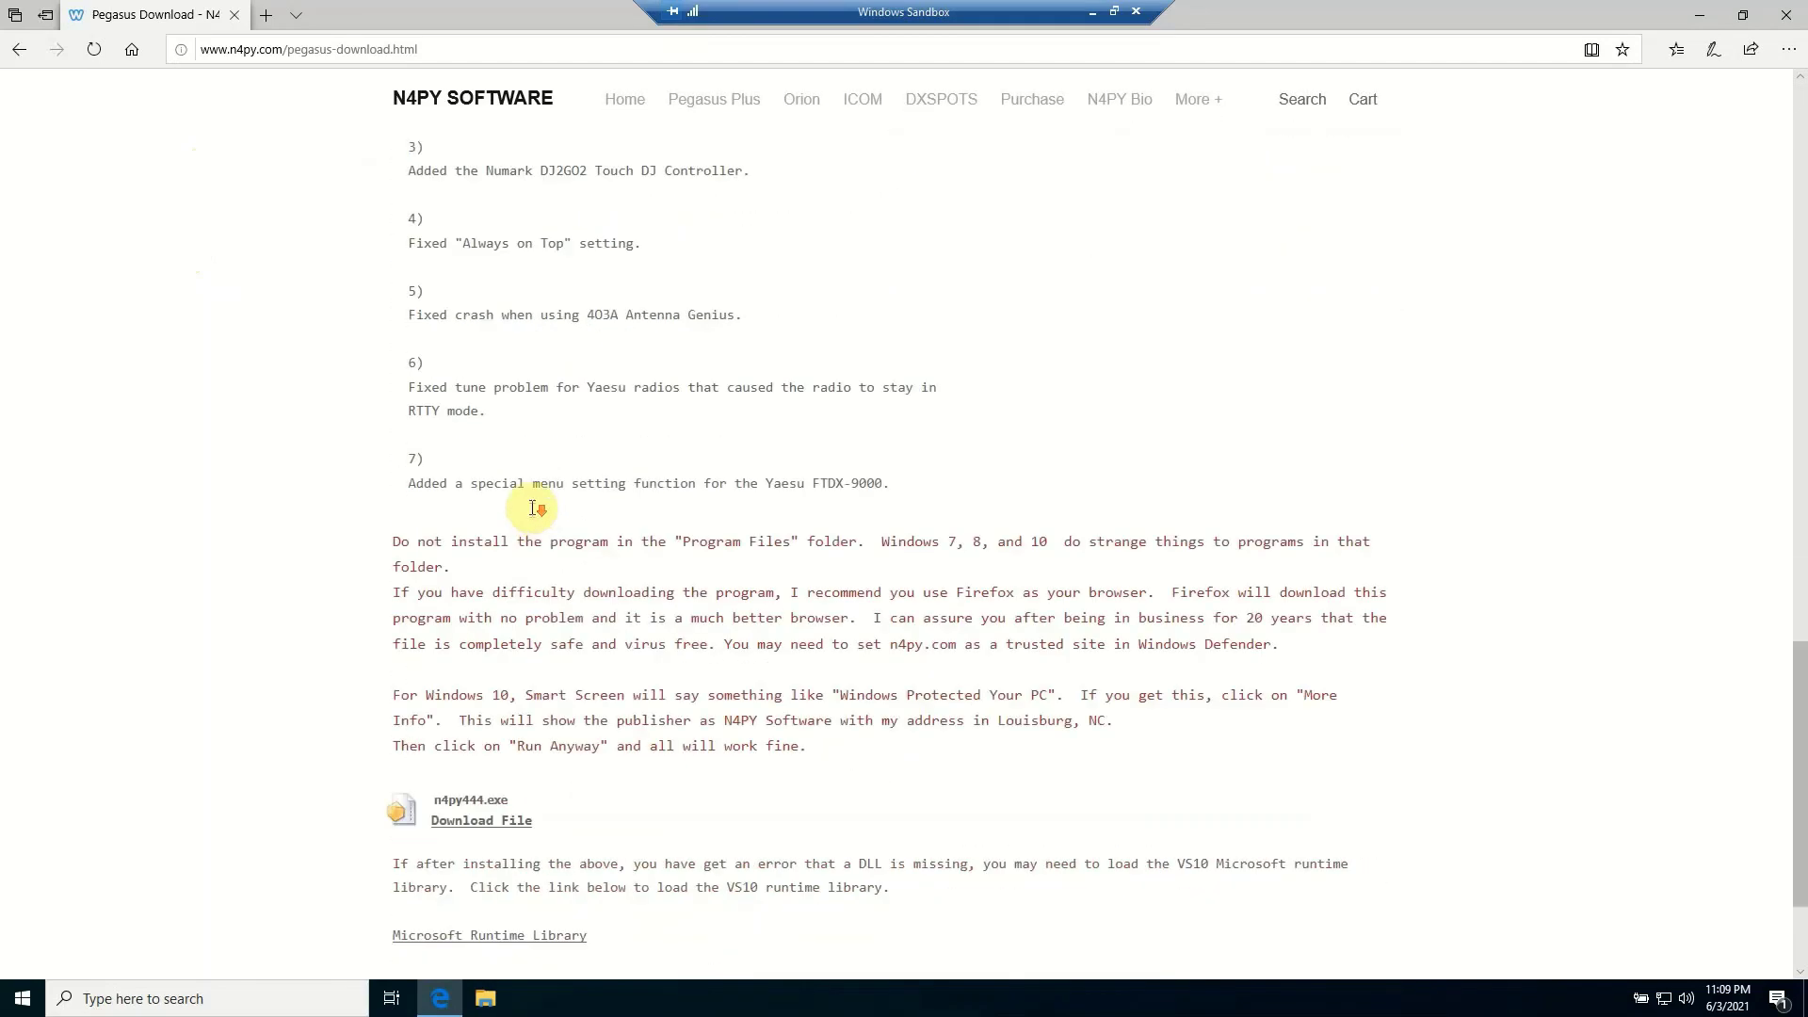
pyautogui.click(481, 627)
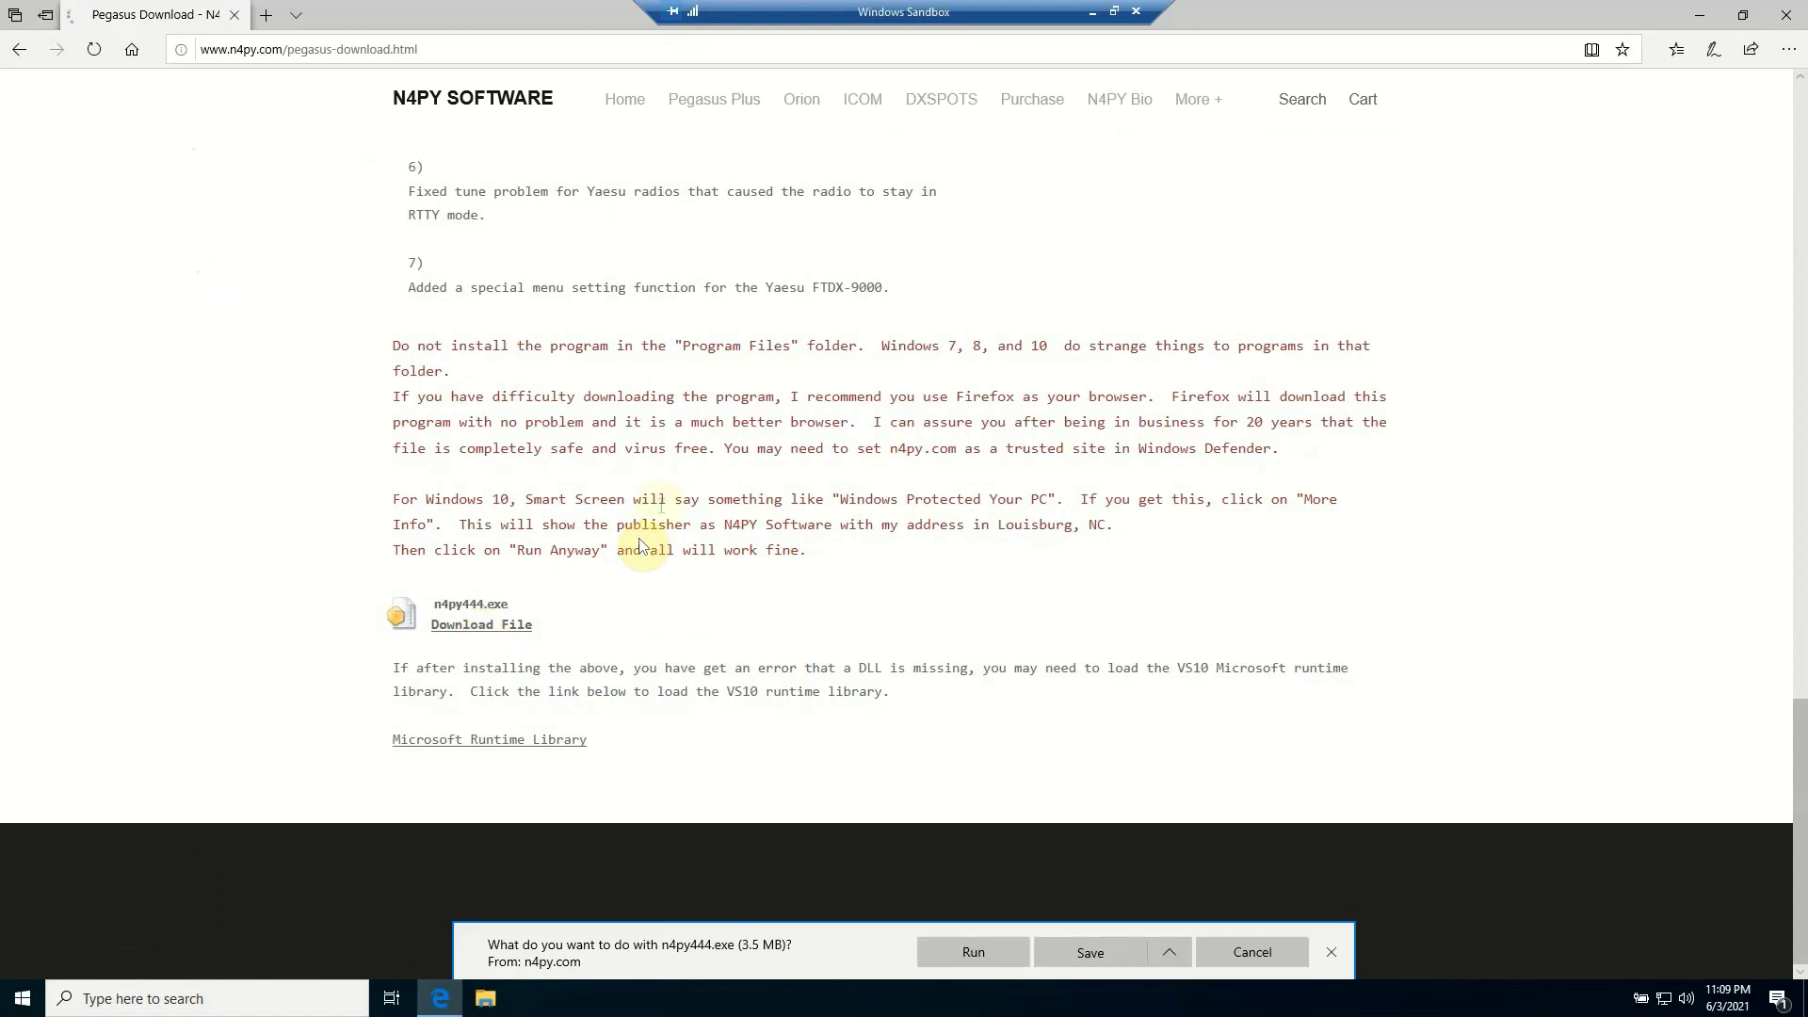
pyautogui.click(1079, 950)
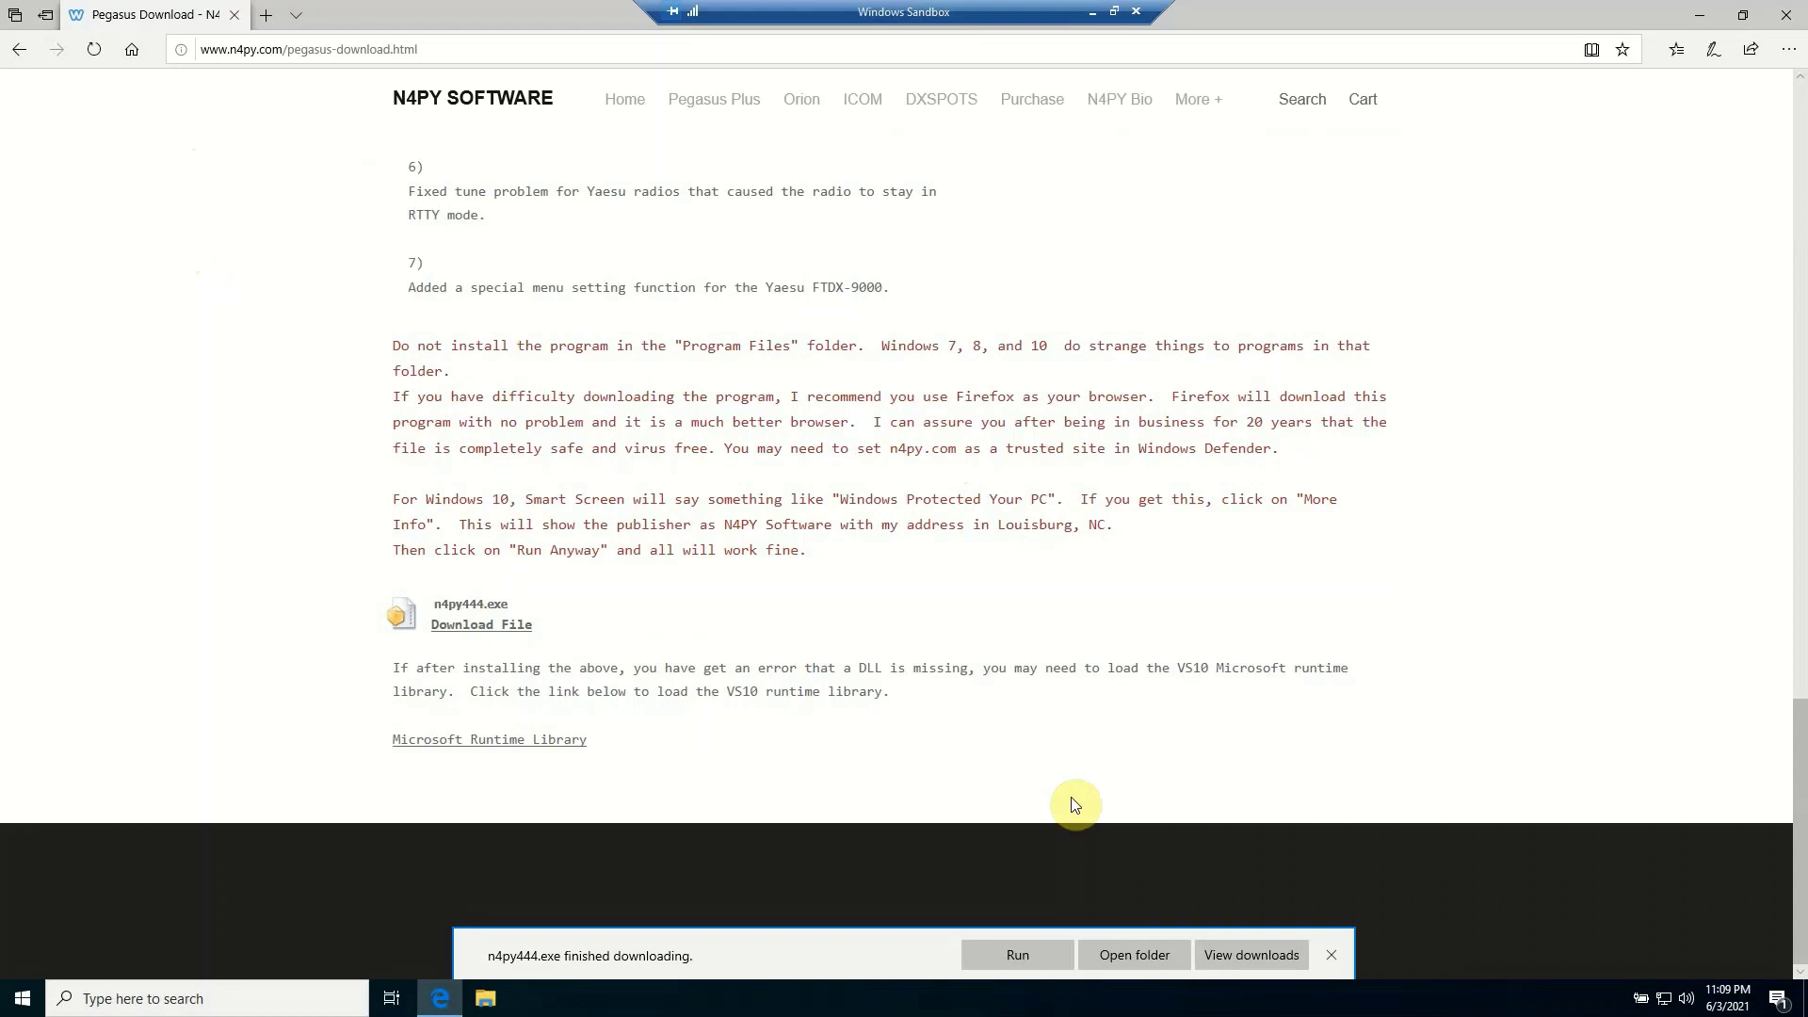
pyautogui.click(1133, 955)
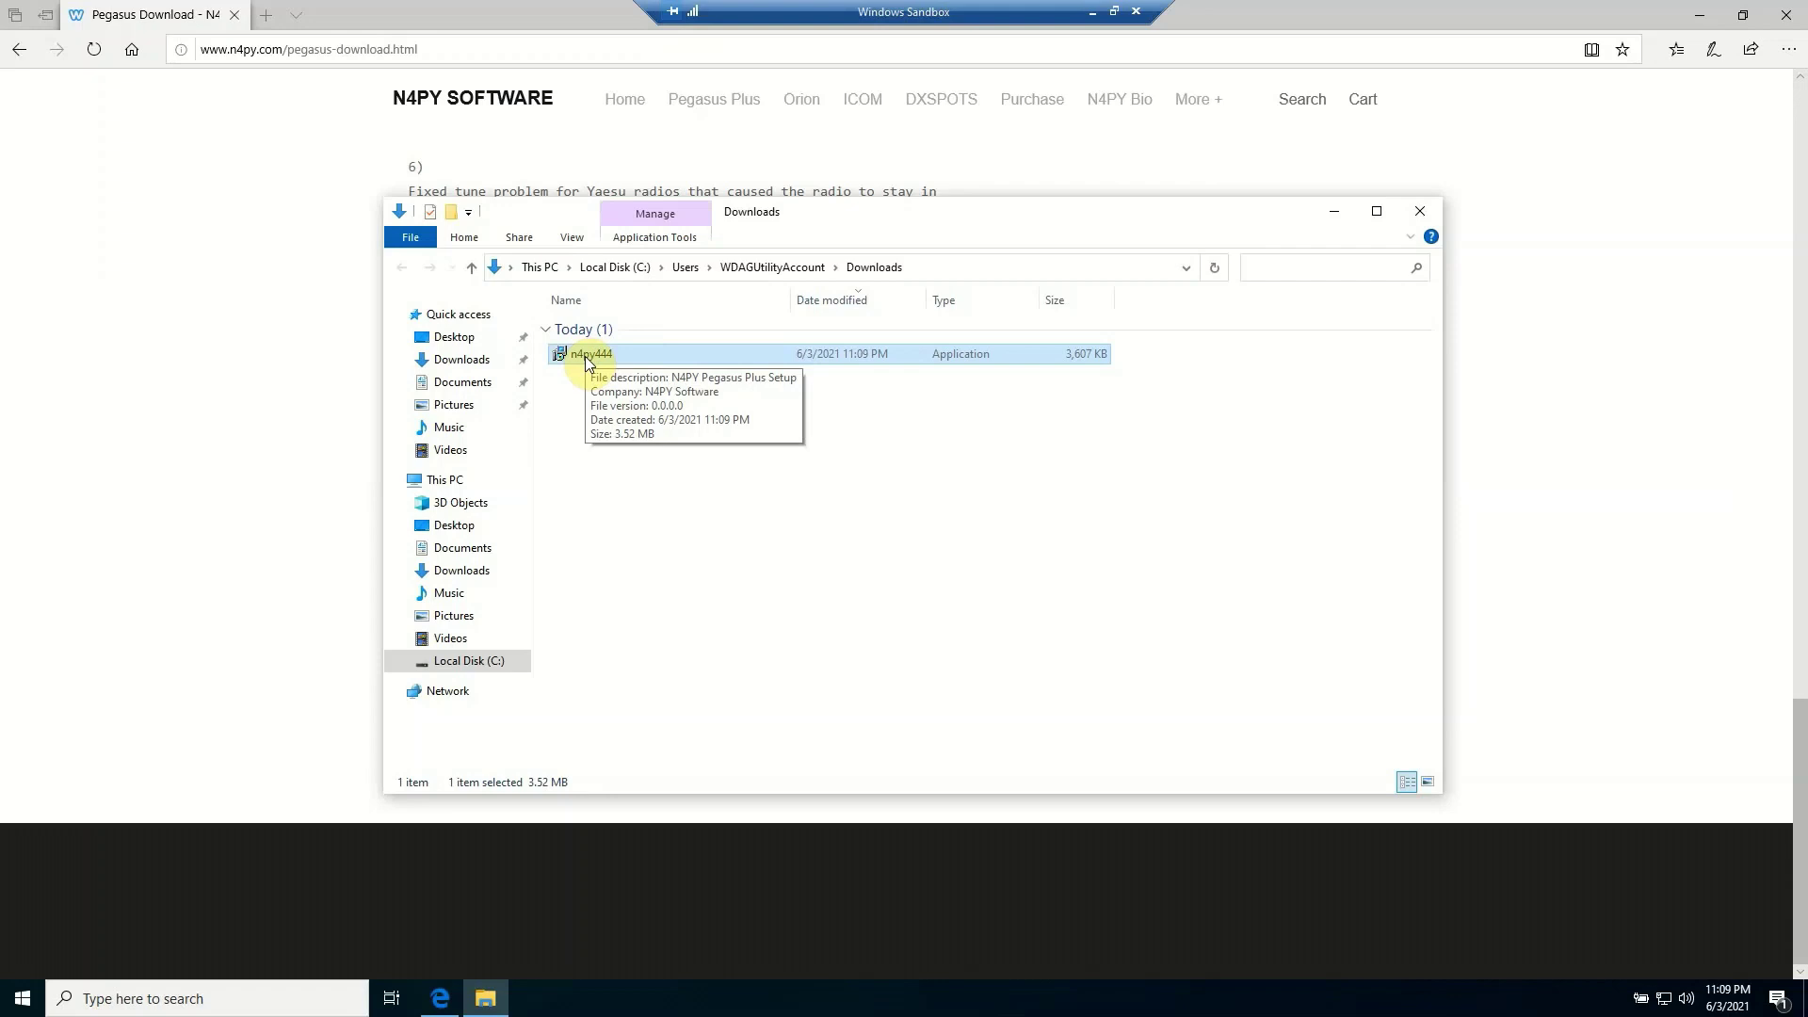
# Launch the n4py444 installer from the Downloads folder
pyautogui.doubleClick(586, 361)
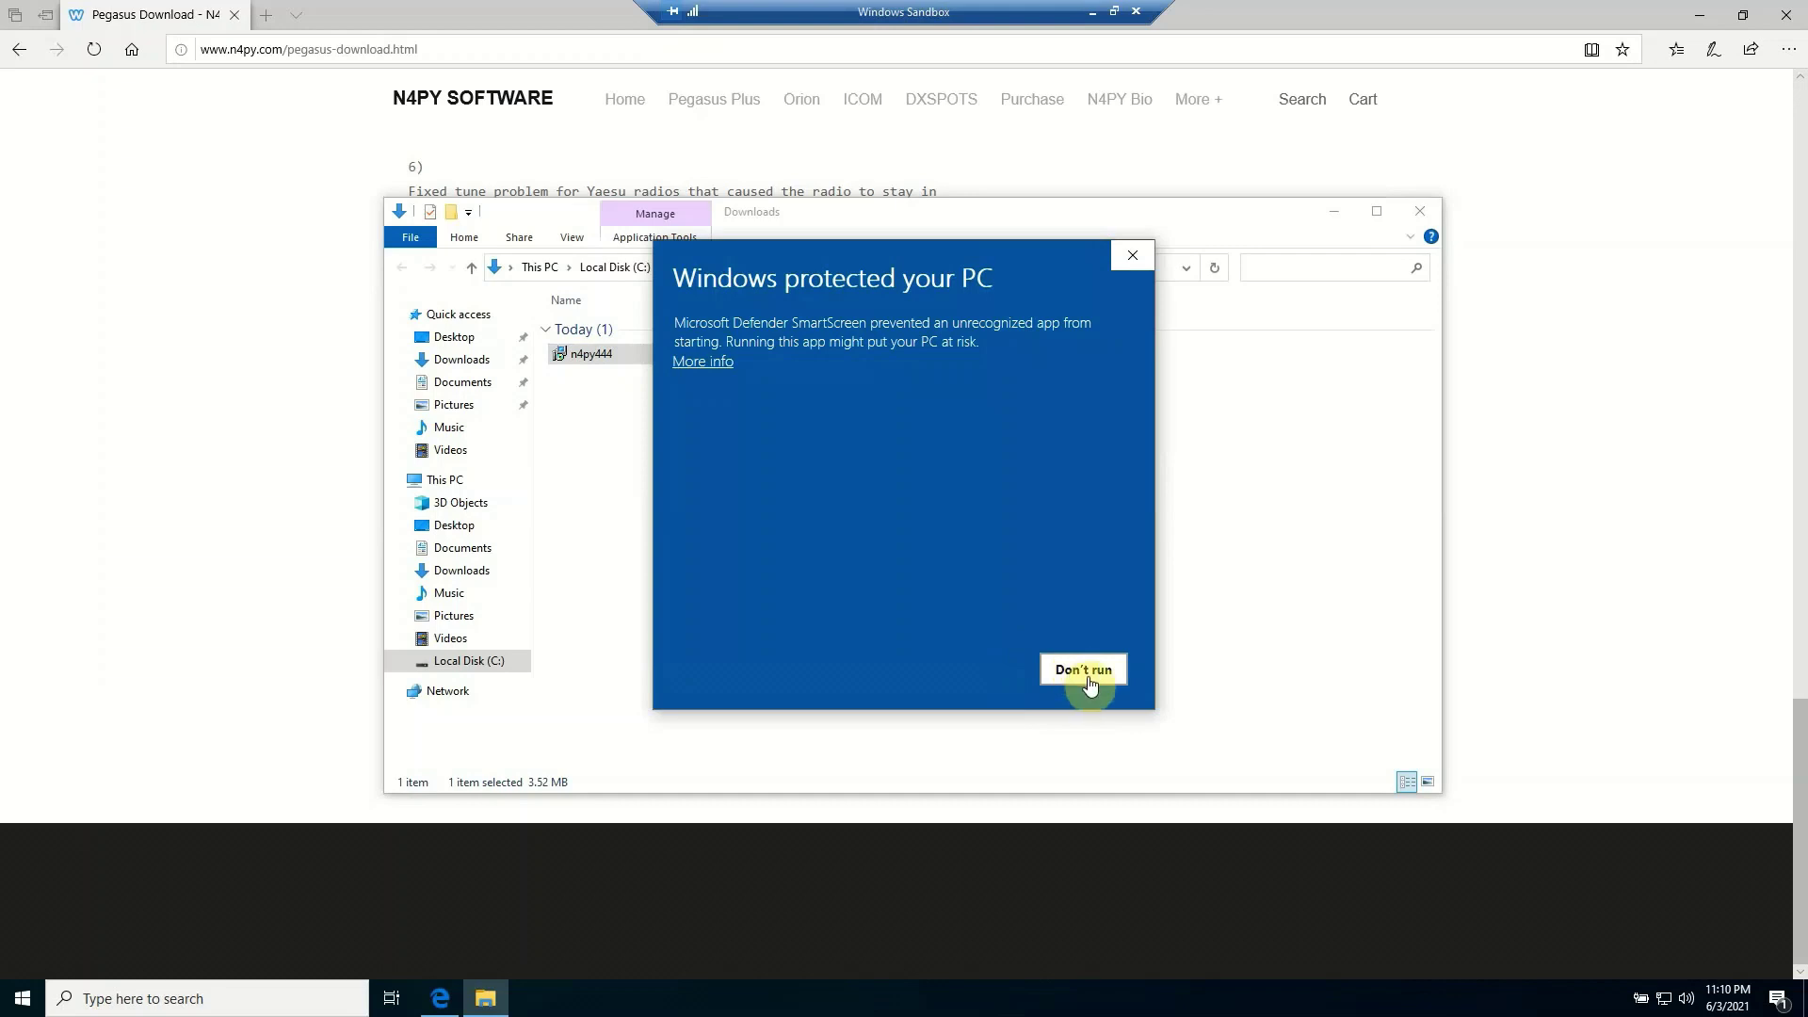
# View n4py444.exe's unknown-publisher details and let the installer run anyway
pyautogui.click(697, 362)
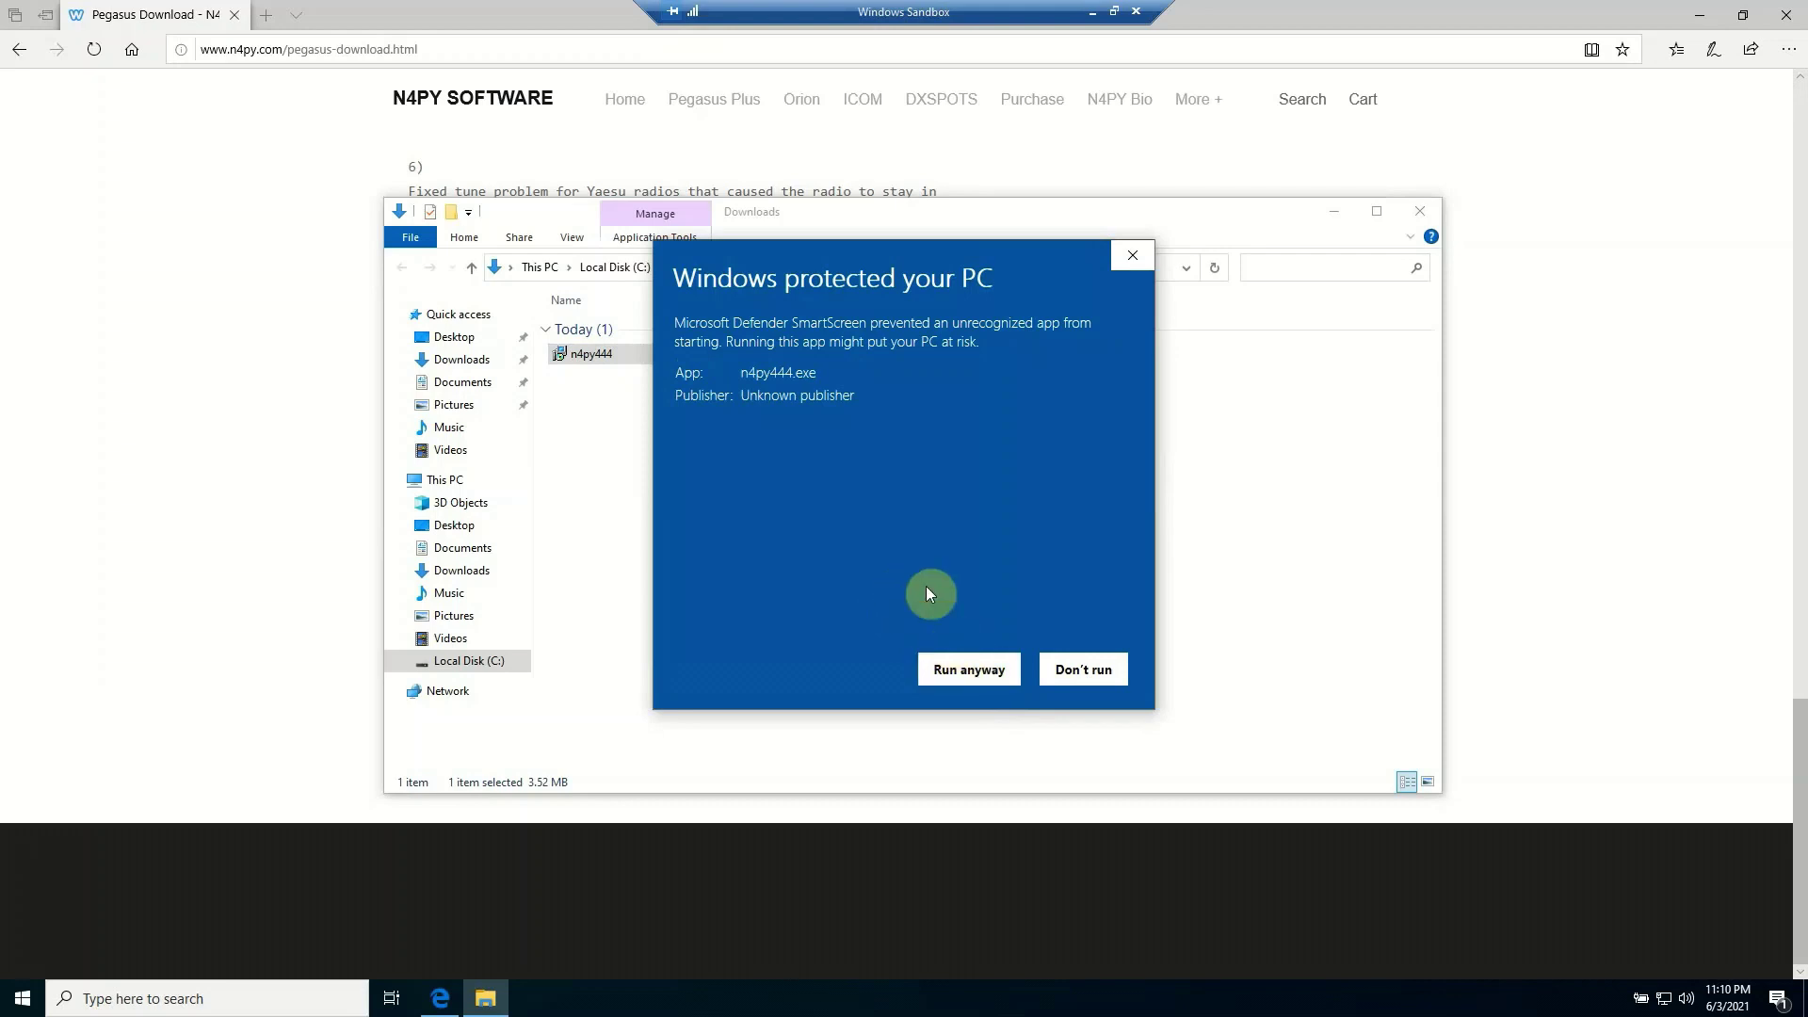
pyautogui.click(971, 676)
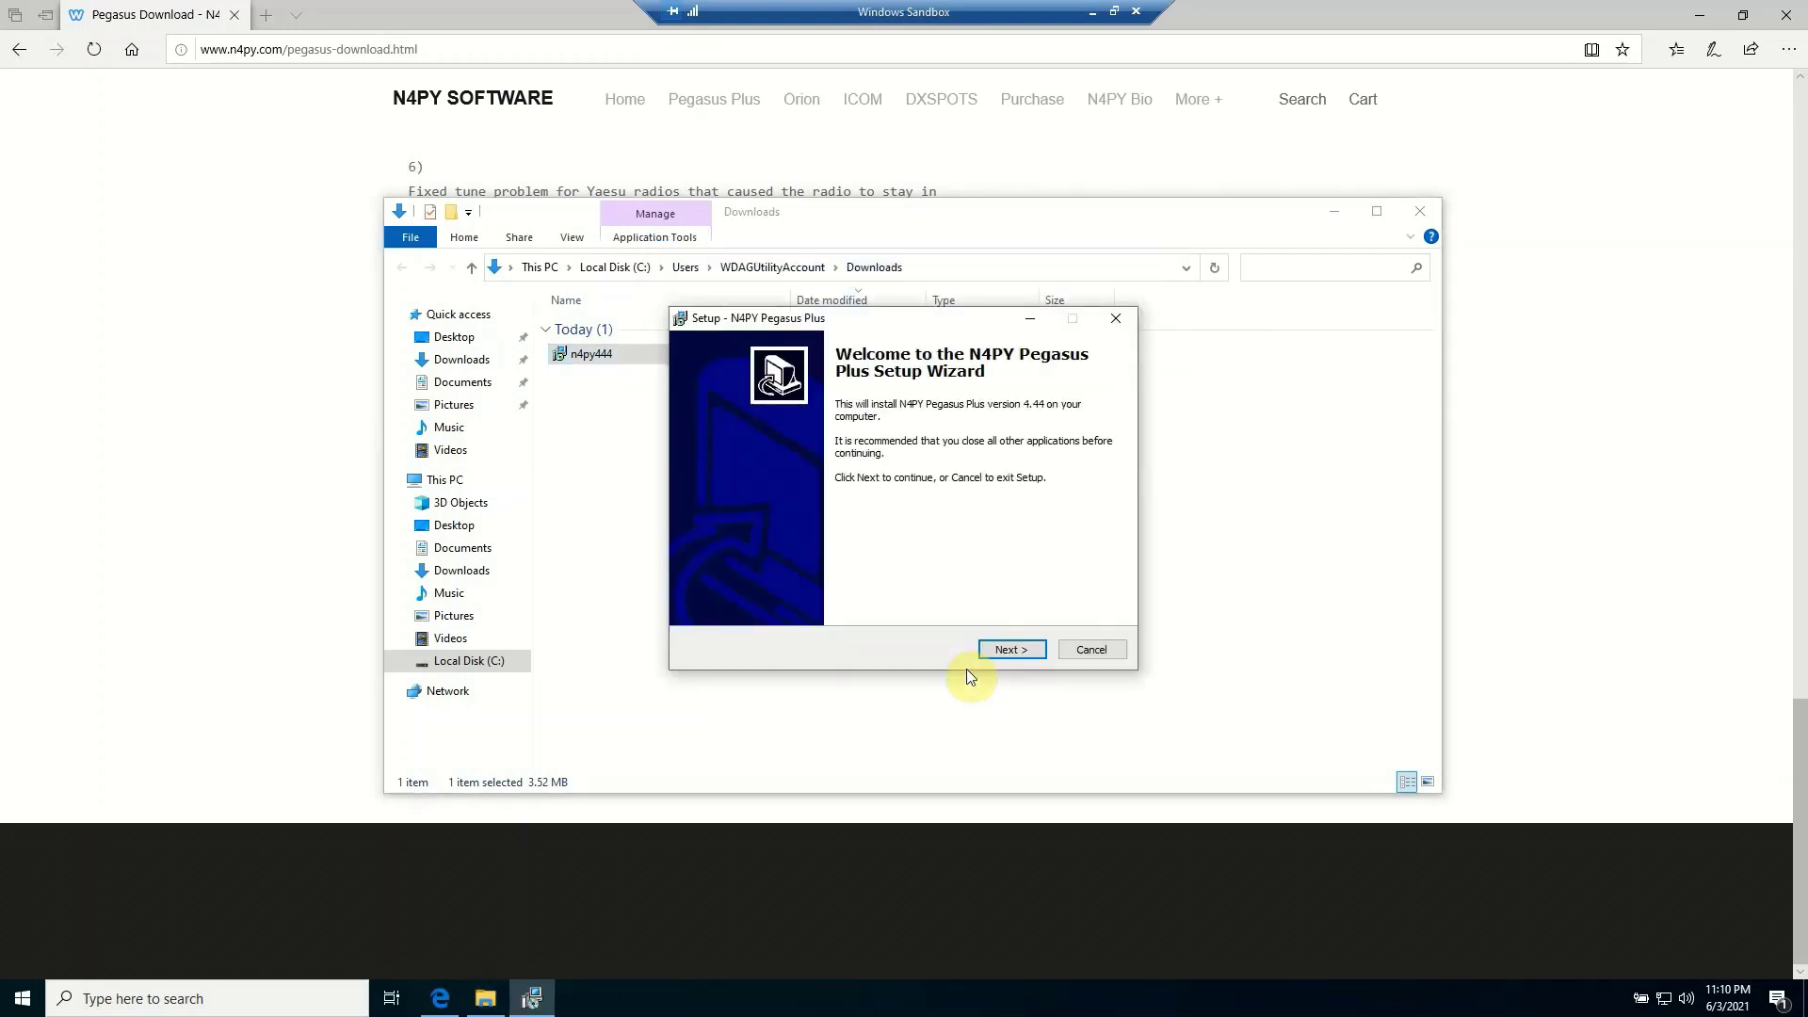
# Install Pegasus Plus 4.44 with the license accepted and default options, launching it on finish
pyautogui.click(1024, 650)
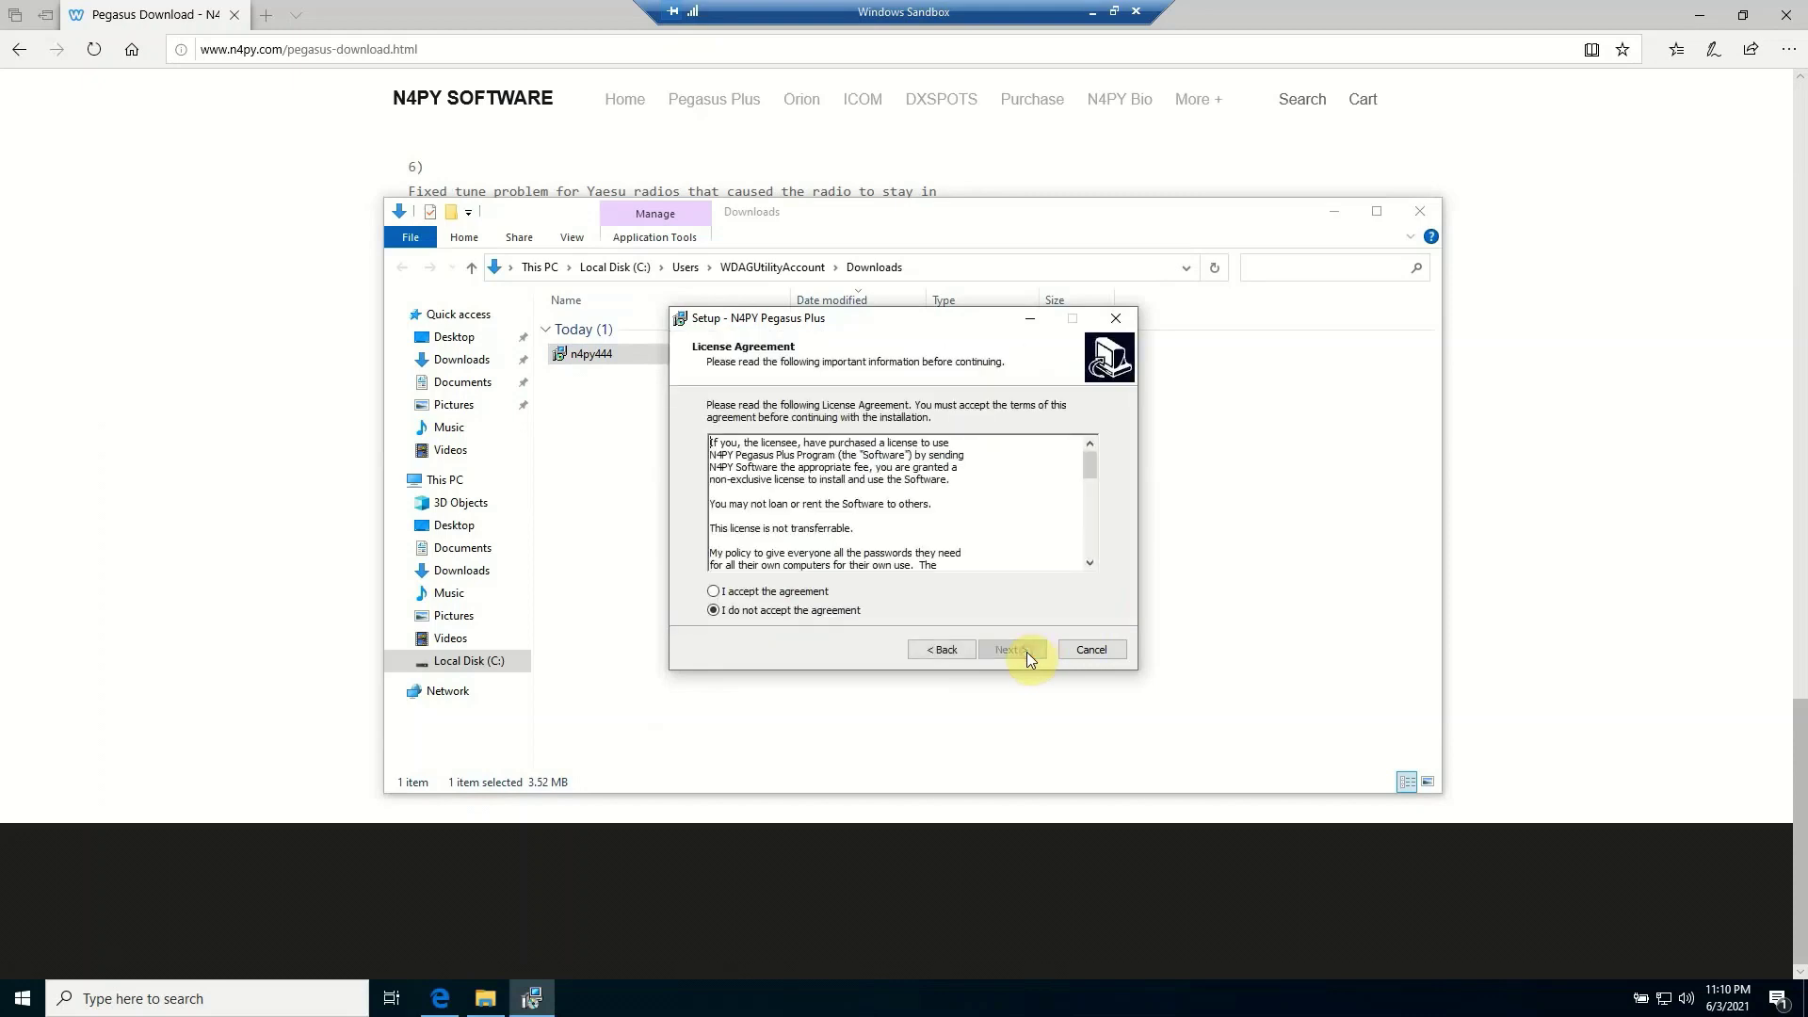
pyautogui.click(774, 593)
pyautogui.click(1019, 654)
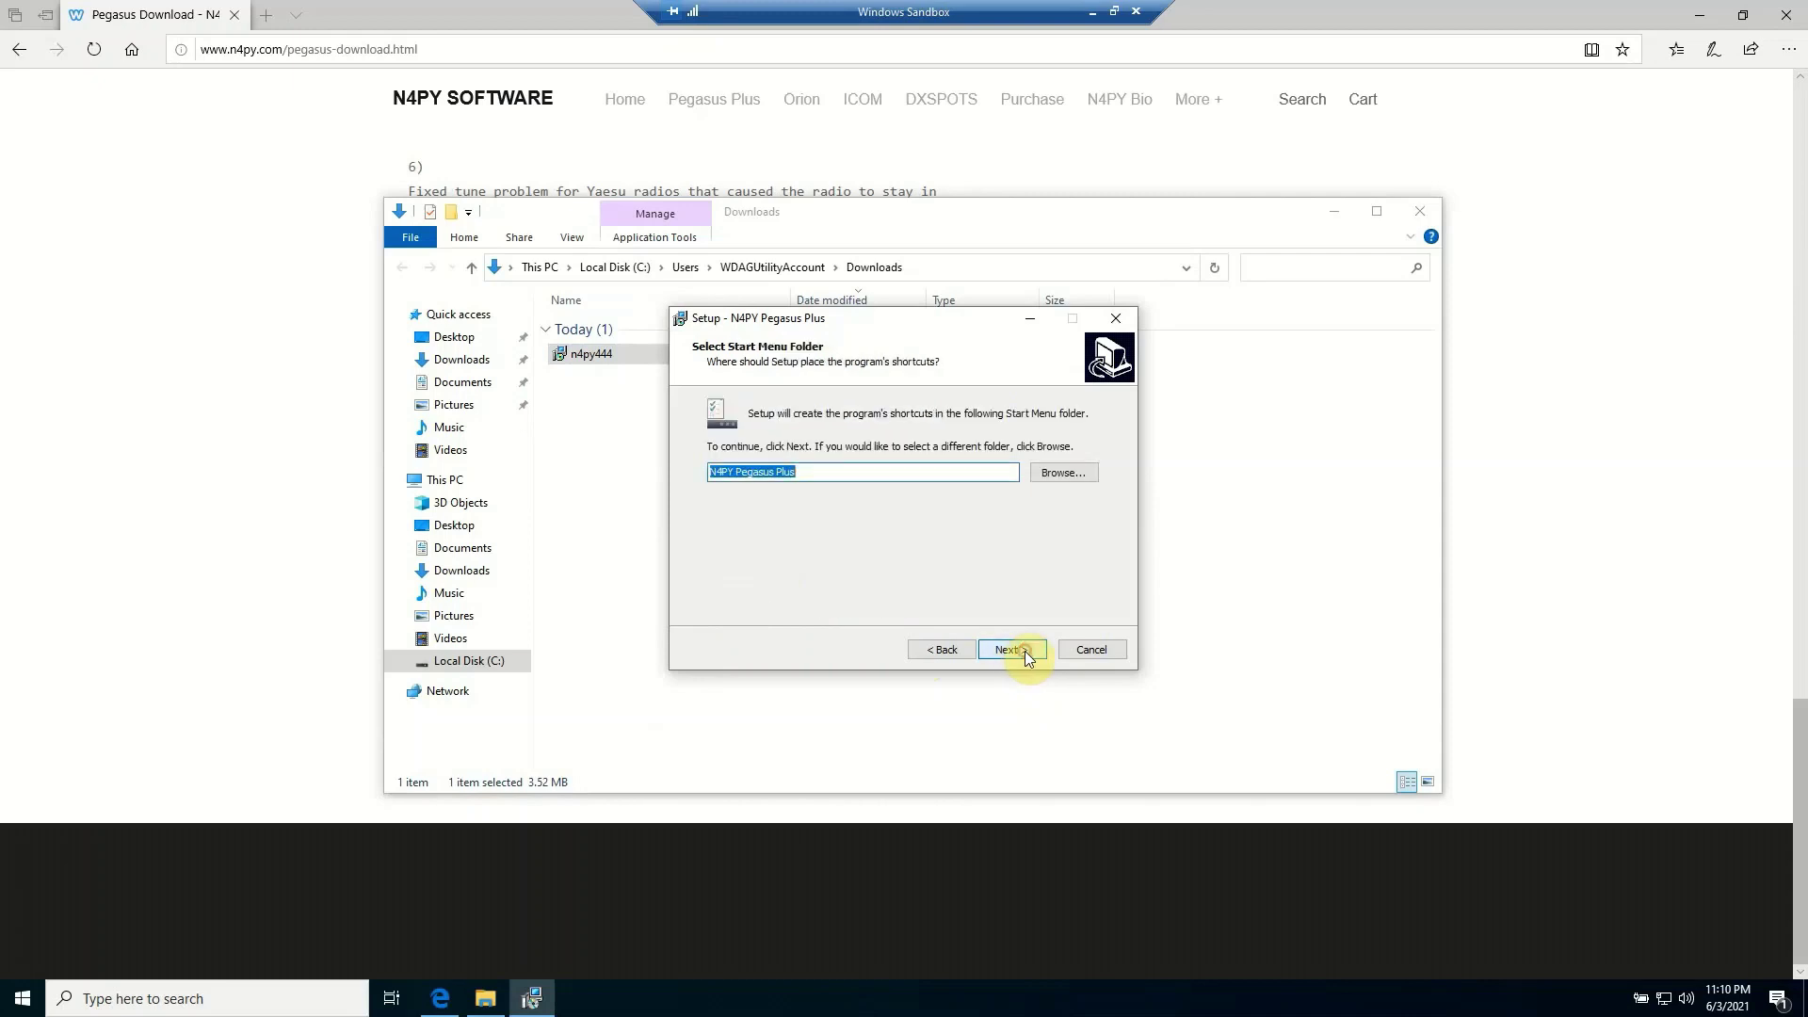
pyautogui.click(1025, 651)
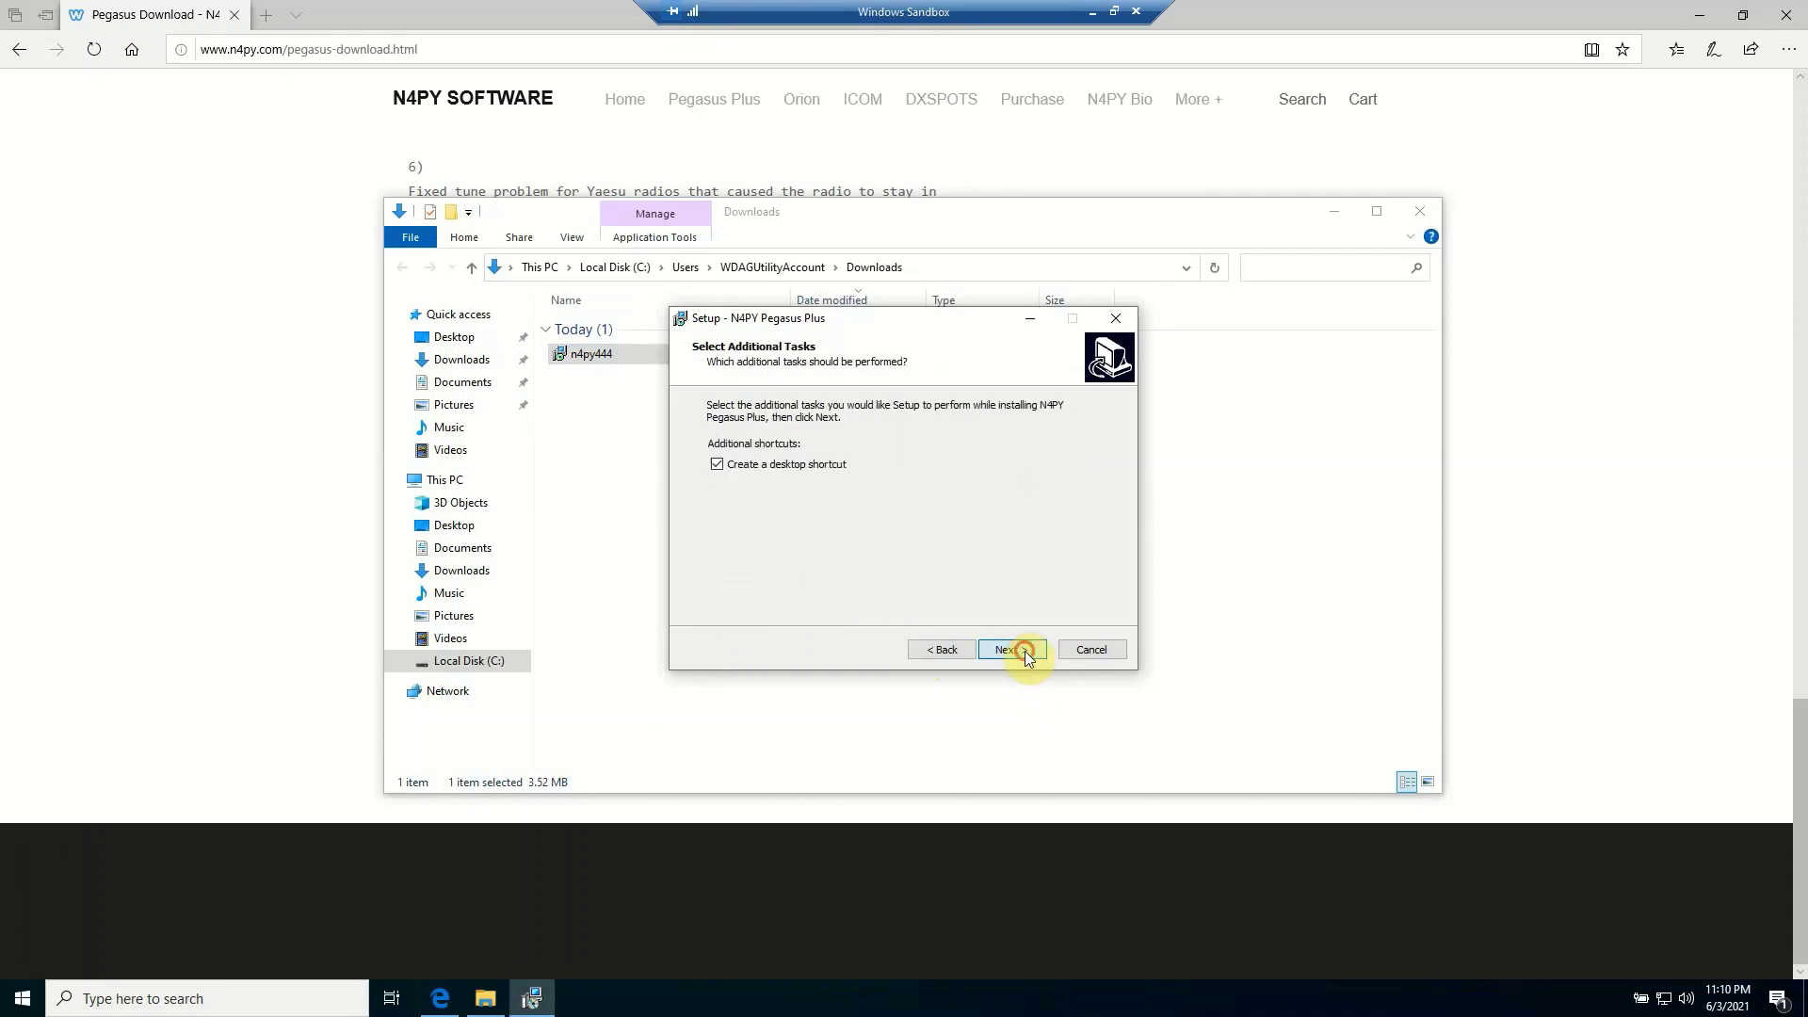
pyautogui.click(1024, 652)
pyautogui.click(1025, 652)
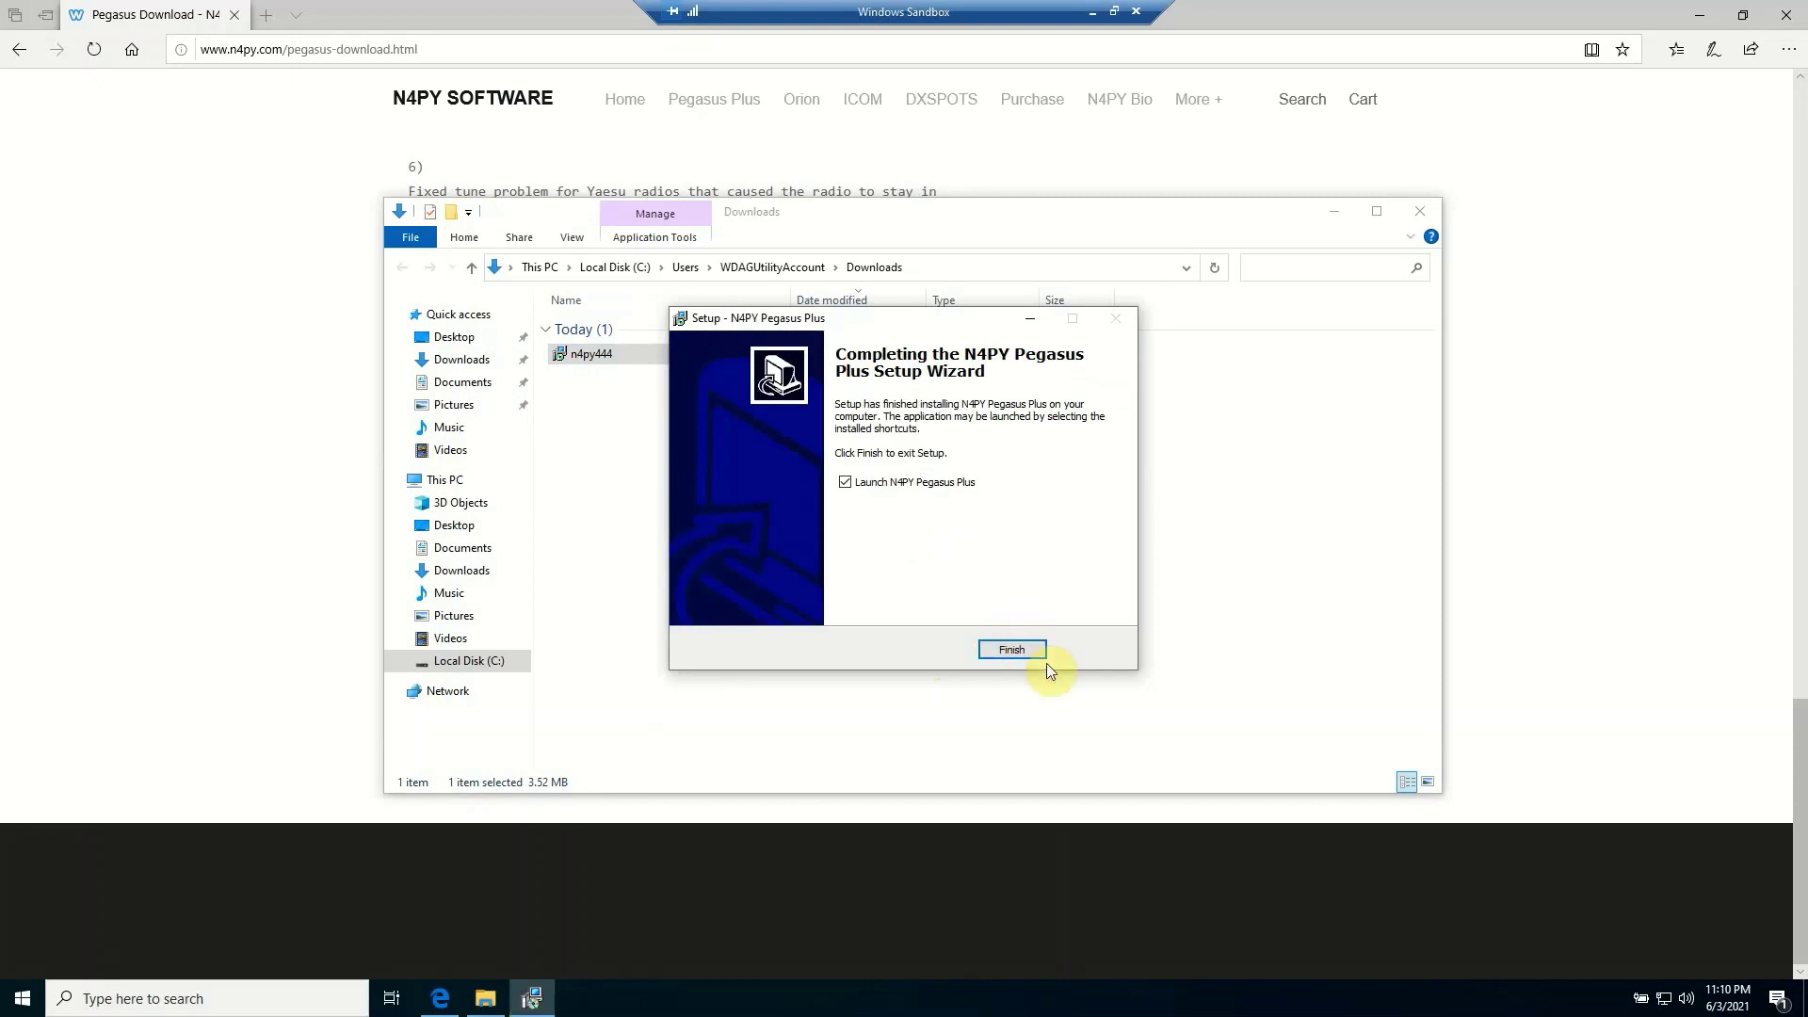
pyautogui.click(1017, 648)
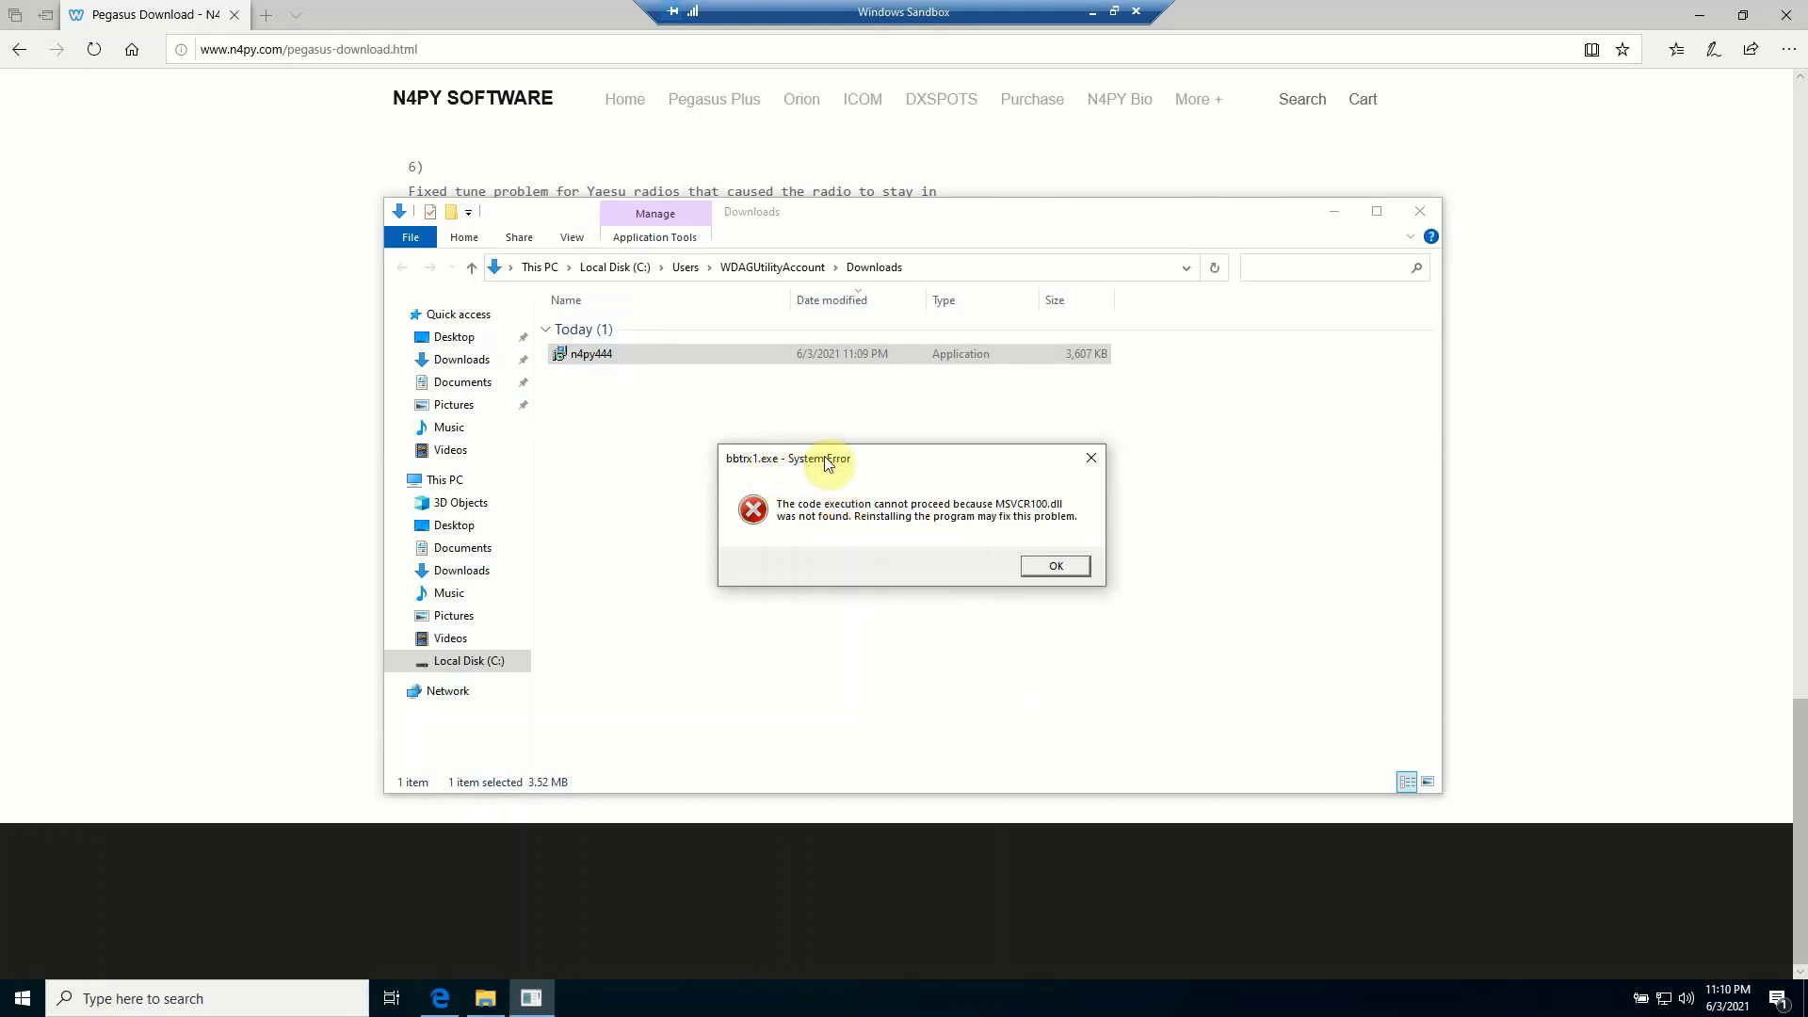
# Minimize File Explorer and dismiss the missing MSVCR100.dll error to reveal the Pegasus download page
pyautogui.click(1337, 213)
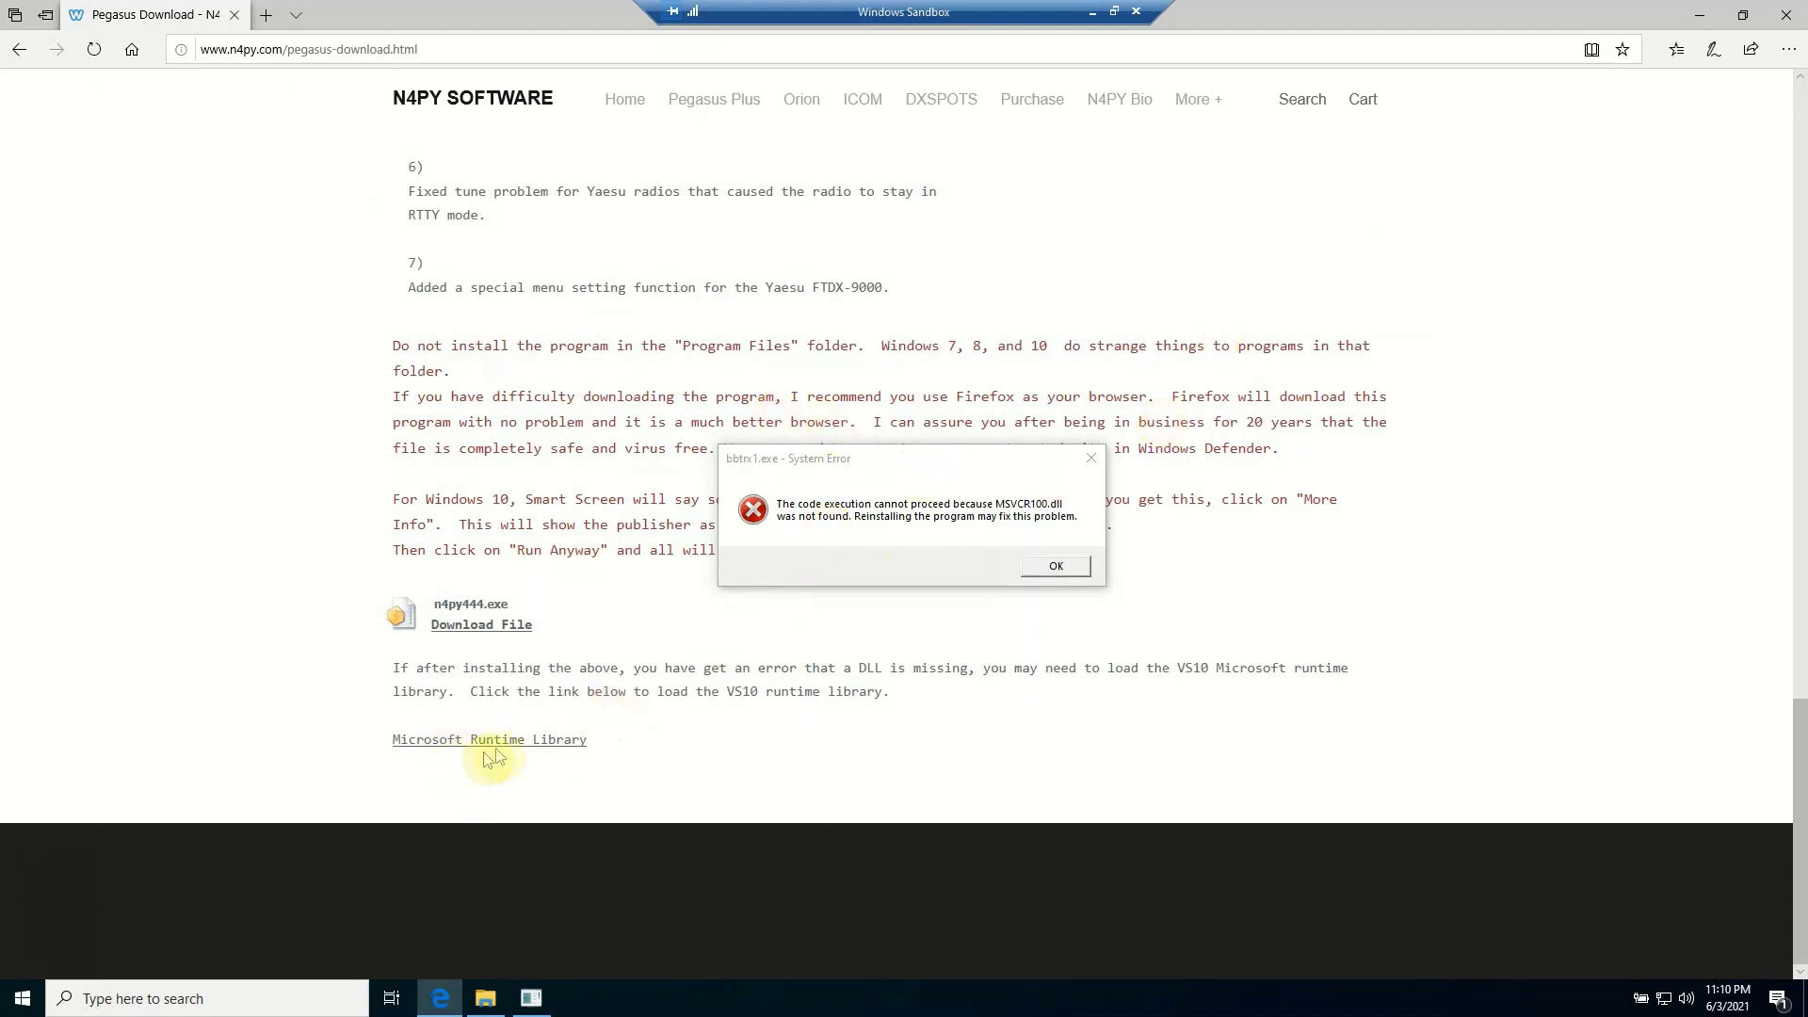
pyautogui.click(1057, 567)
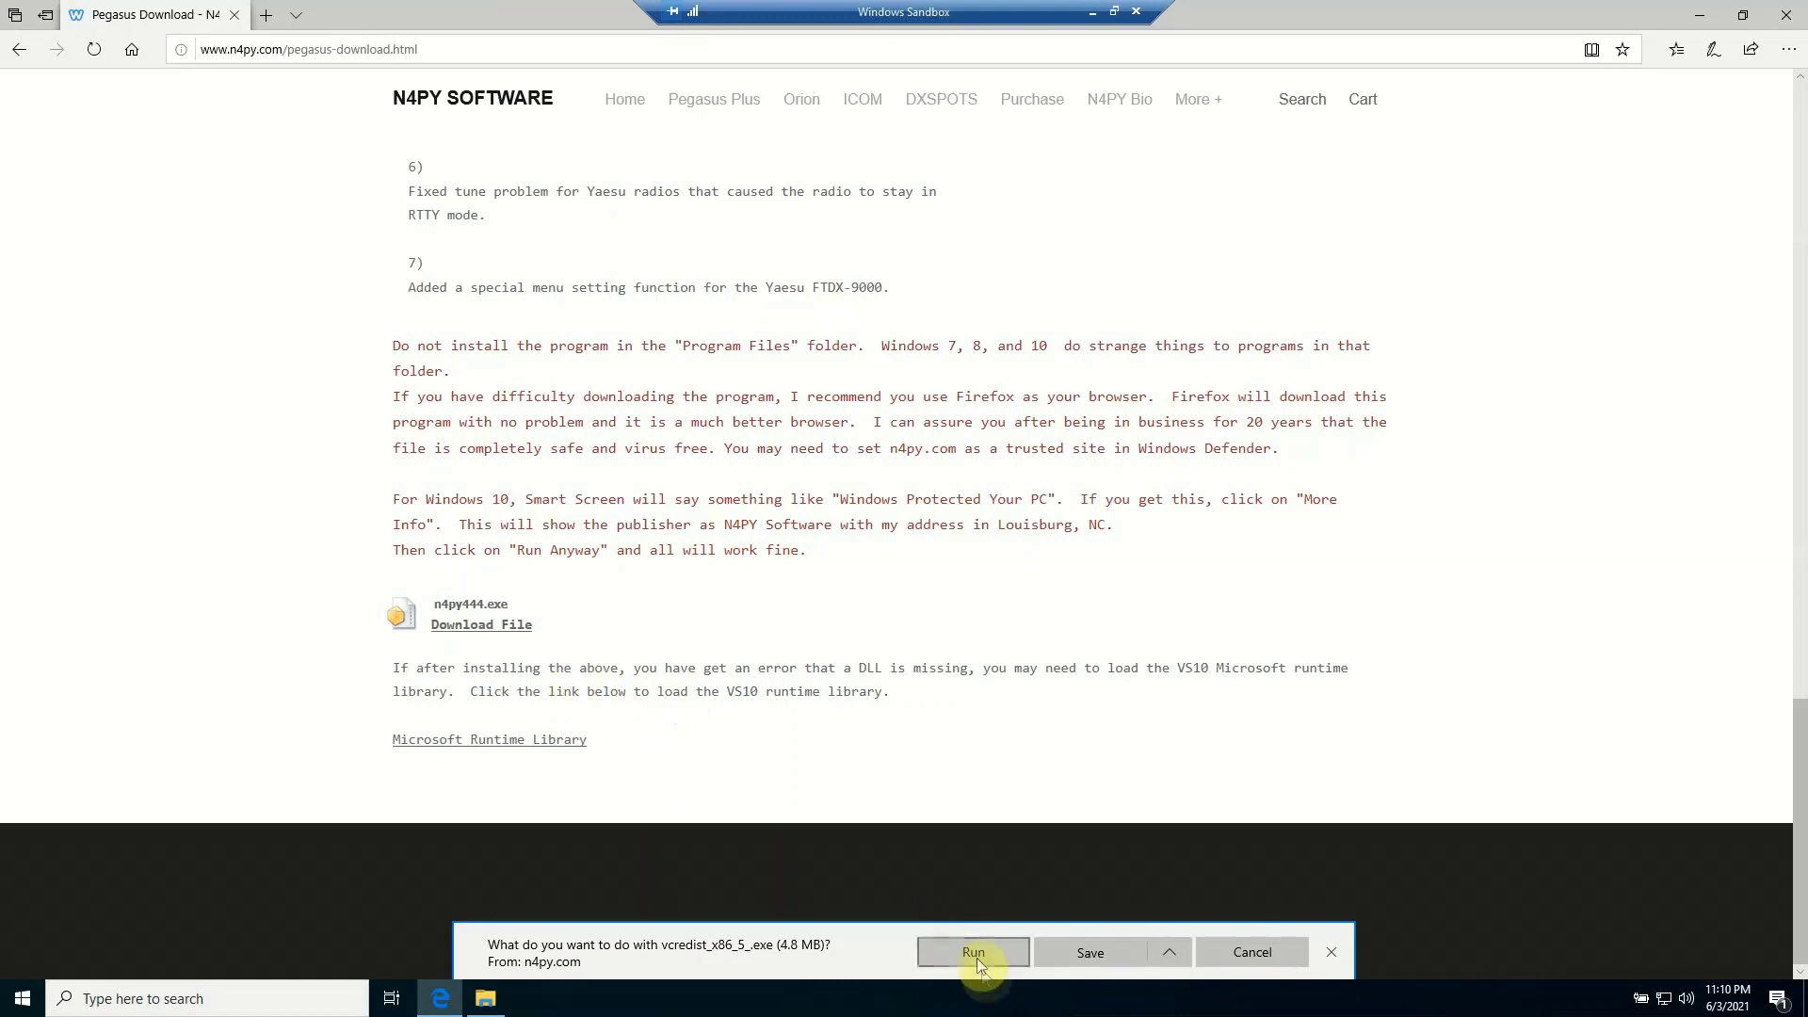
# Run vcredist_x86_5_.exe, accept the license, and install the Visual C++ 2010 x86 runtime
pyautogui.click(975, 952)
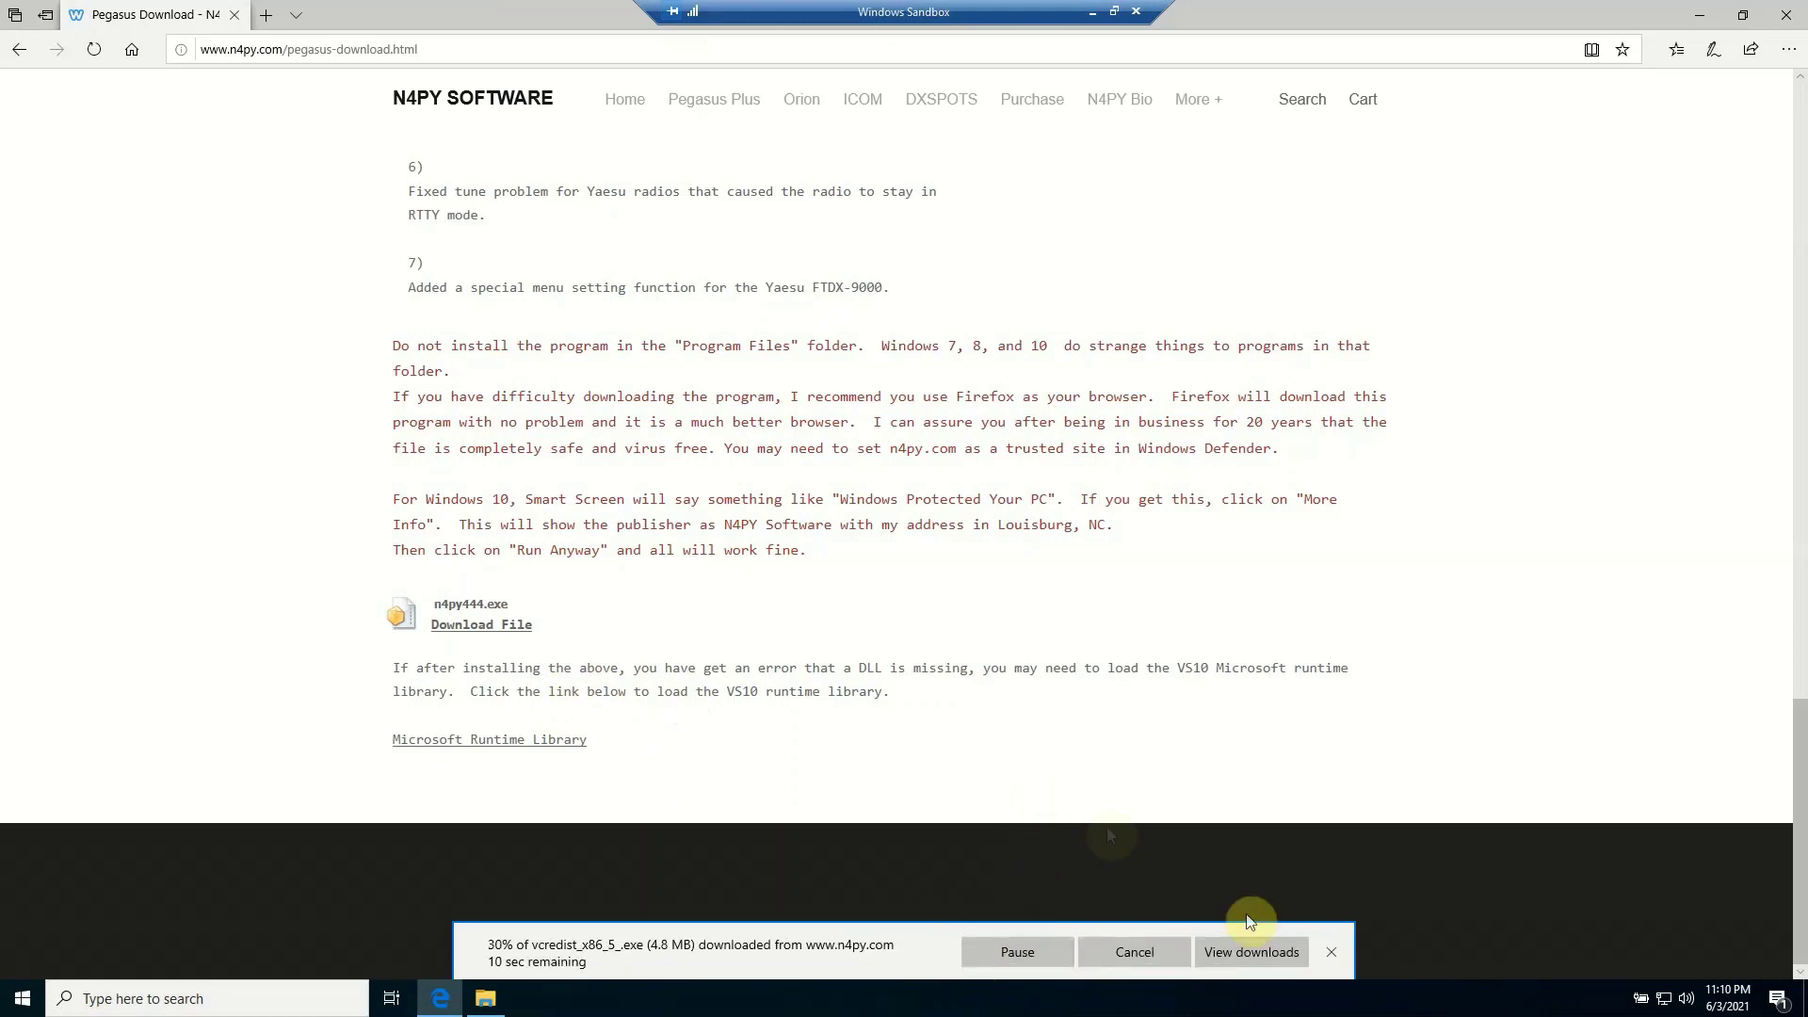
pyautogui.click(1262, 954)
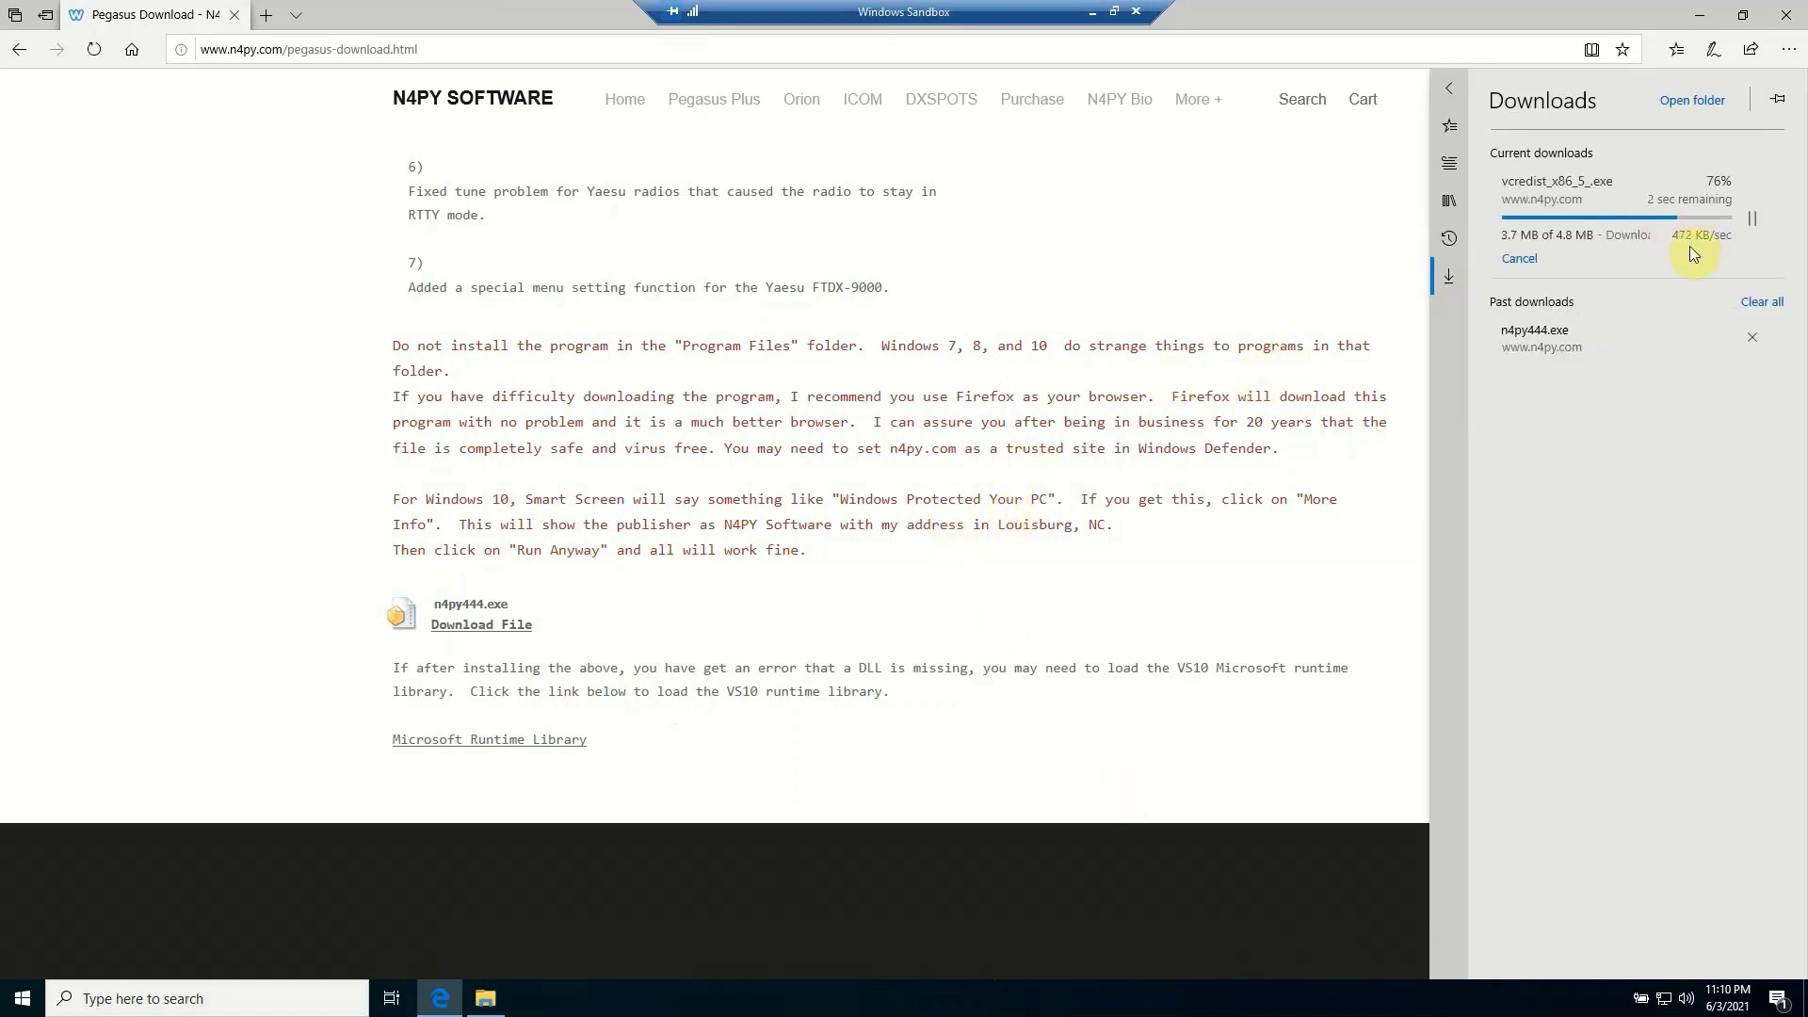
pyautogui.click(1634, 229)
pyautogui.click(1578, 181)
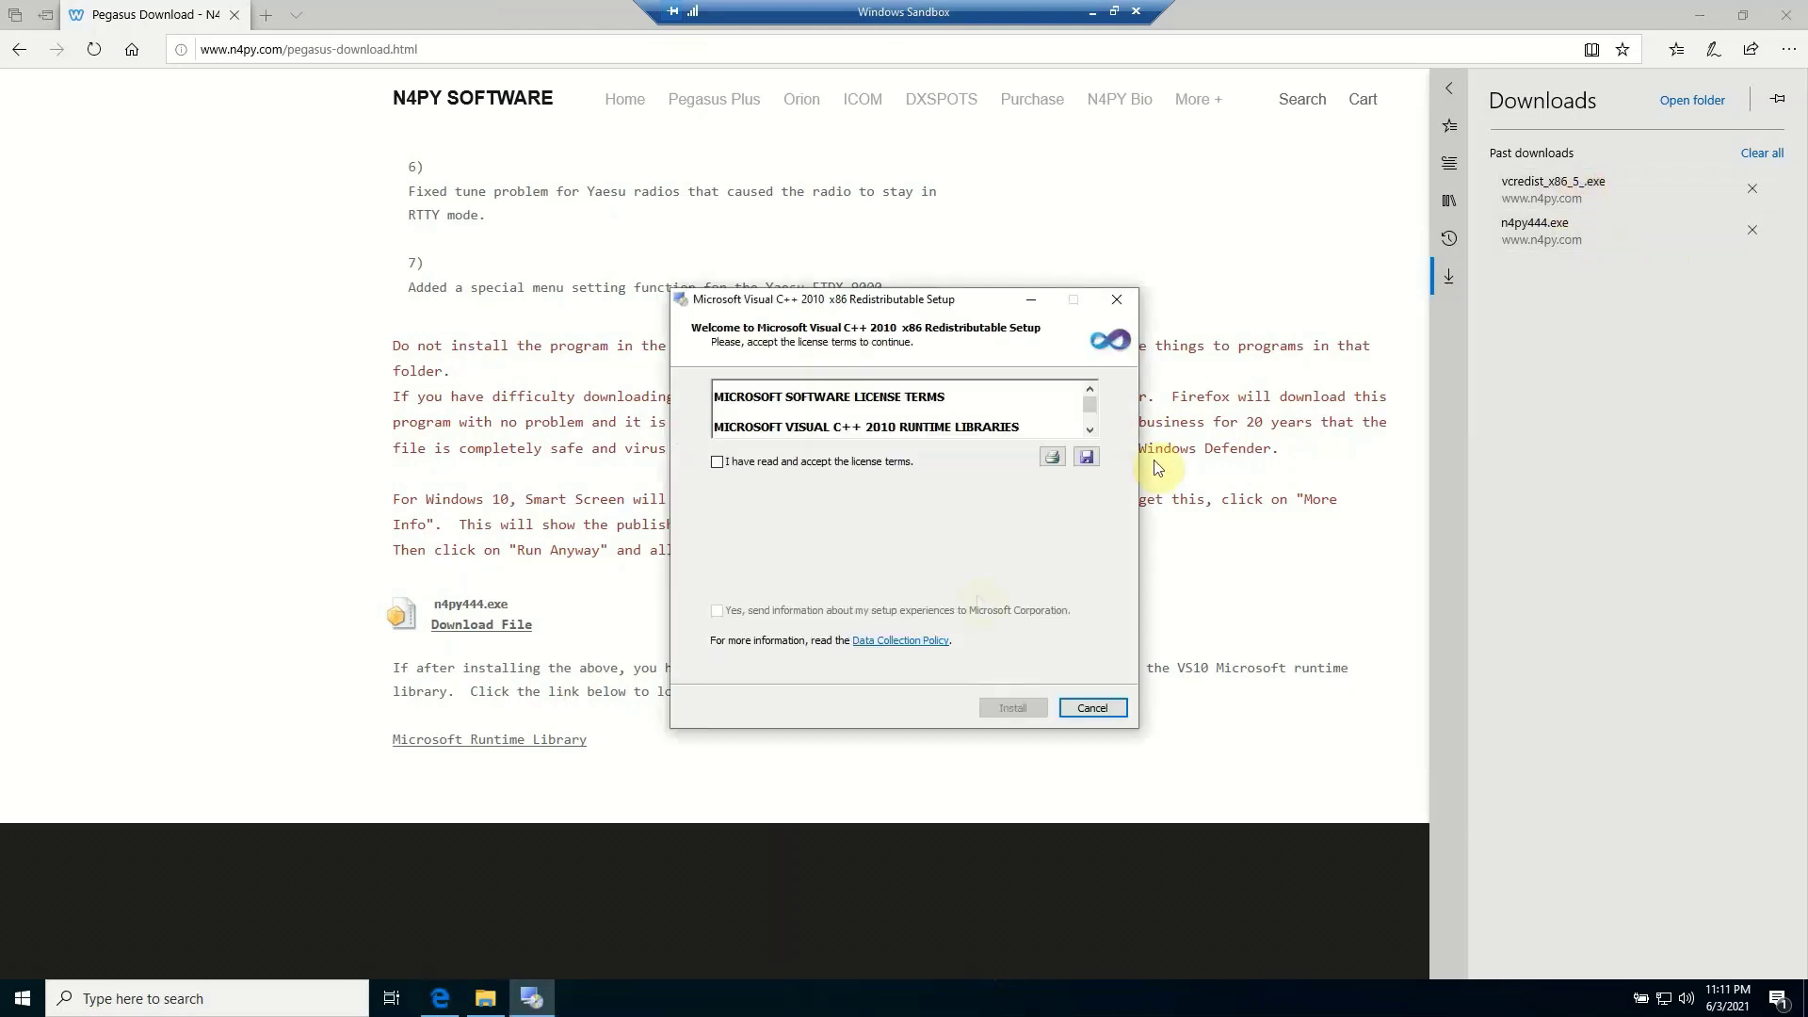
pyautogui.click(719, 463)
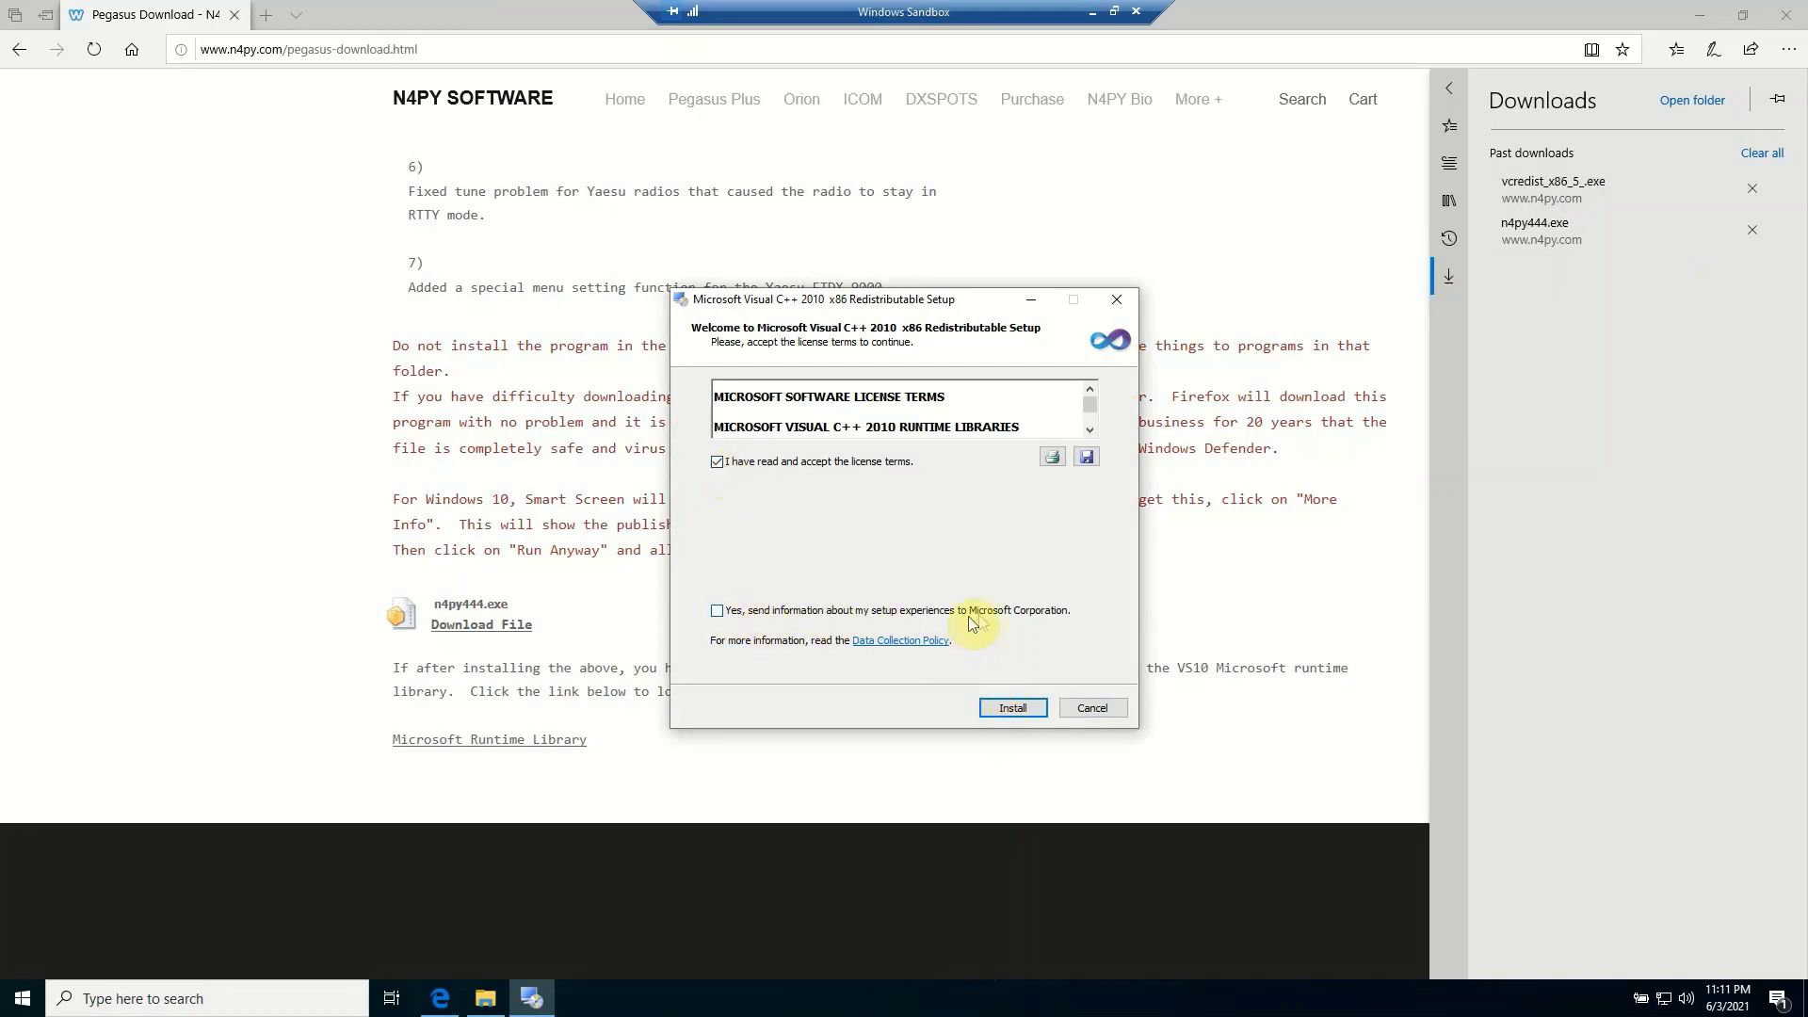
pyautogui.click(1019, 711)
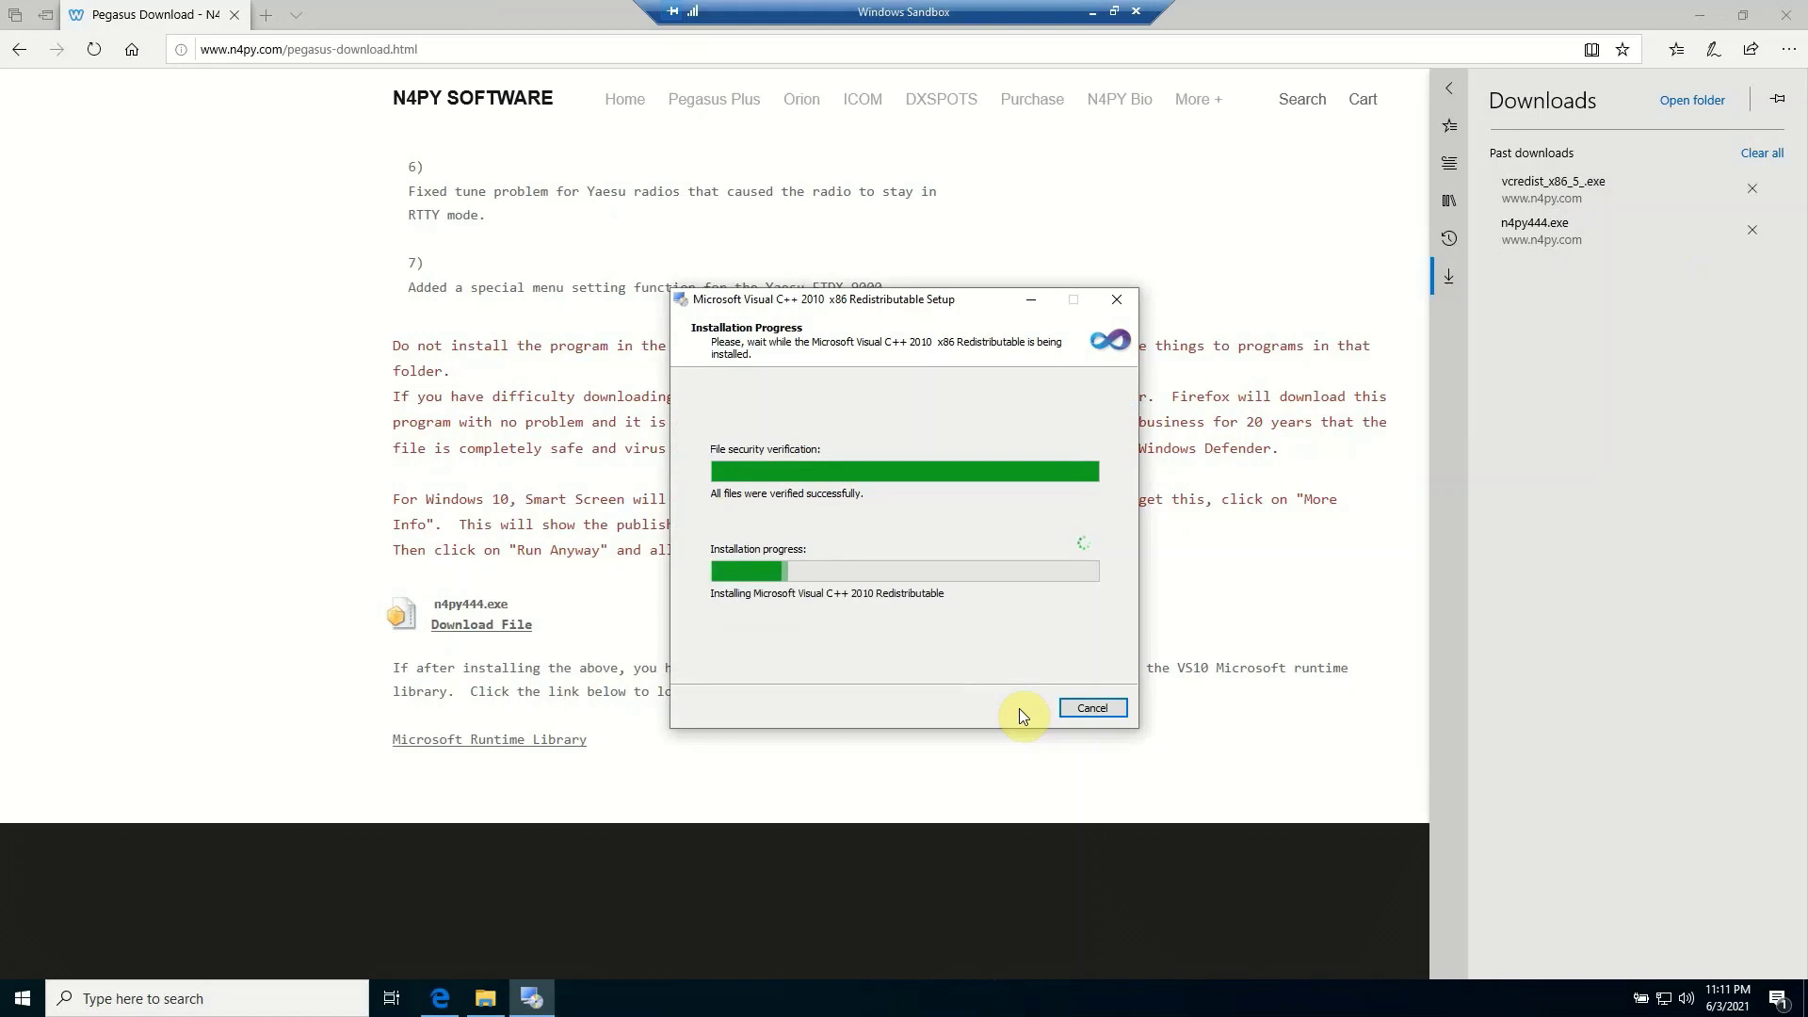
pyautogui.click(1094, 709)
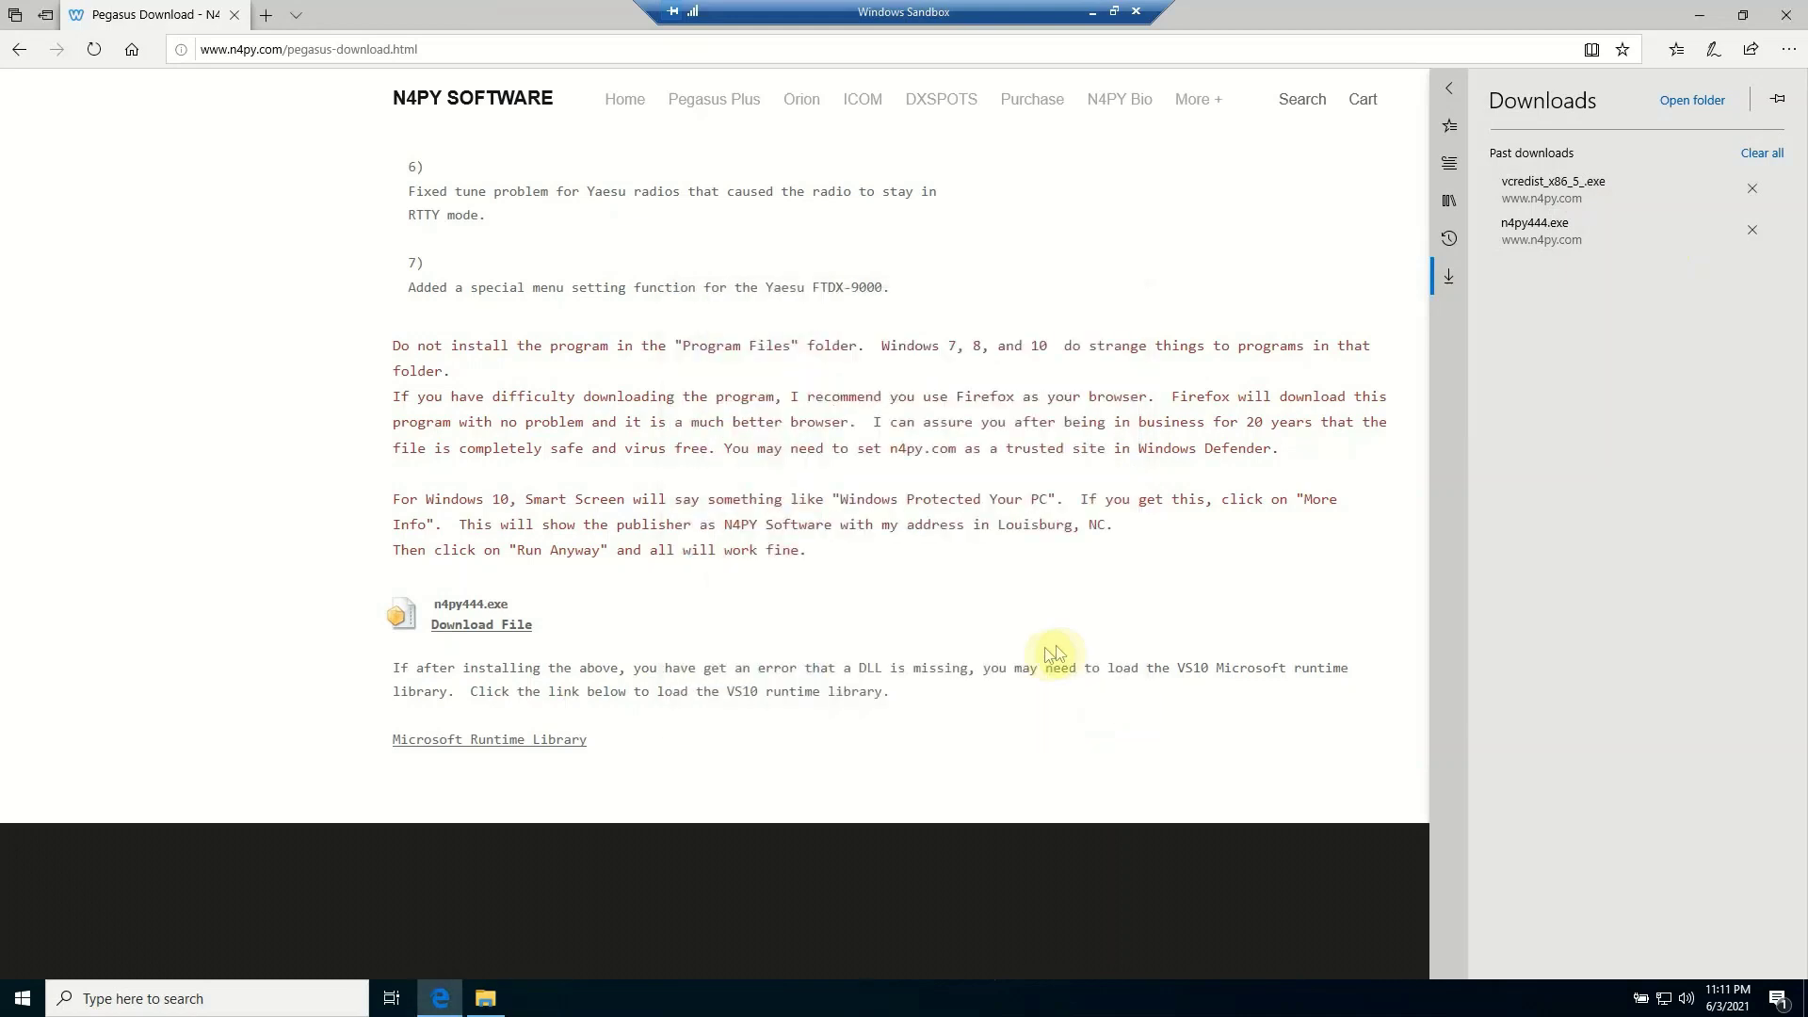
# Close Edge and launch N4PY Pegasus Plus from its desktop shortcut
pyautogui.click(1792, 23)
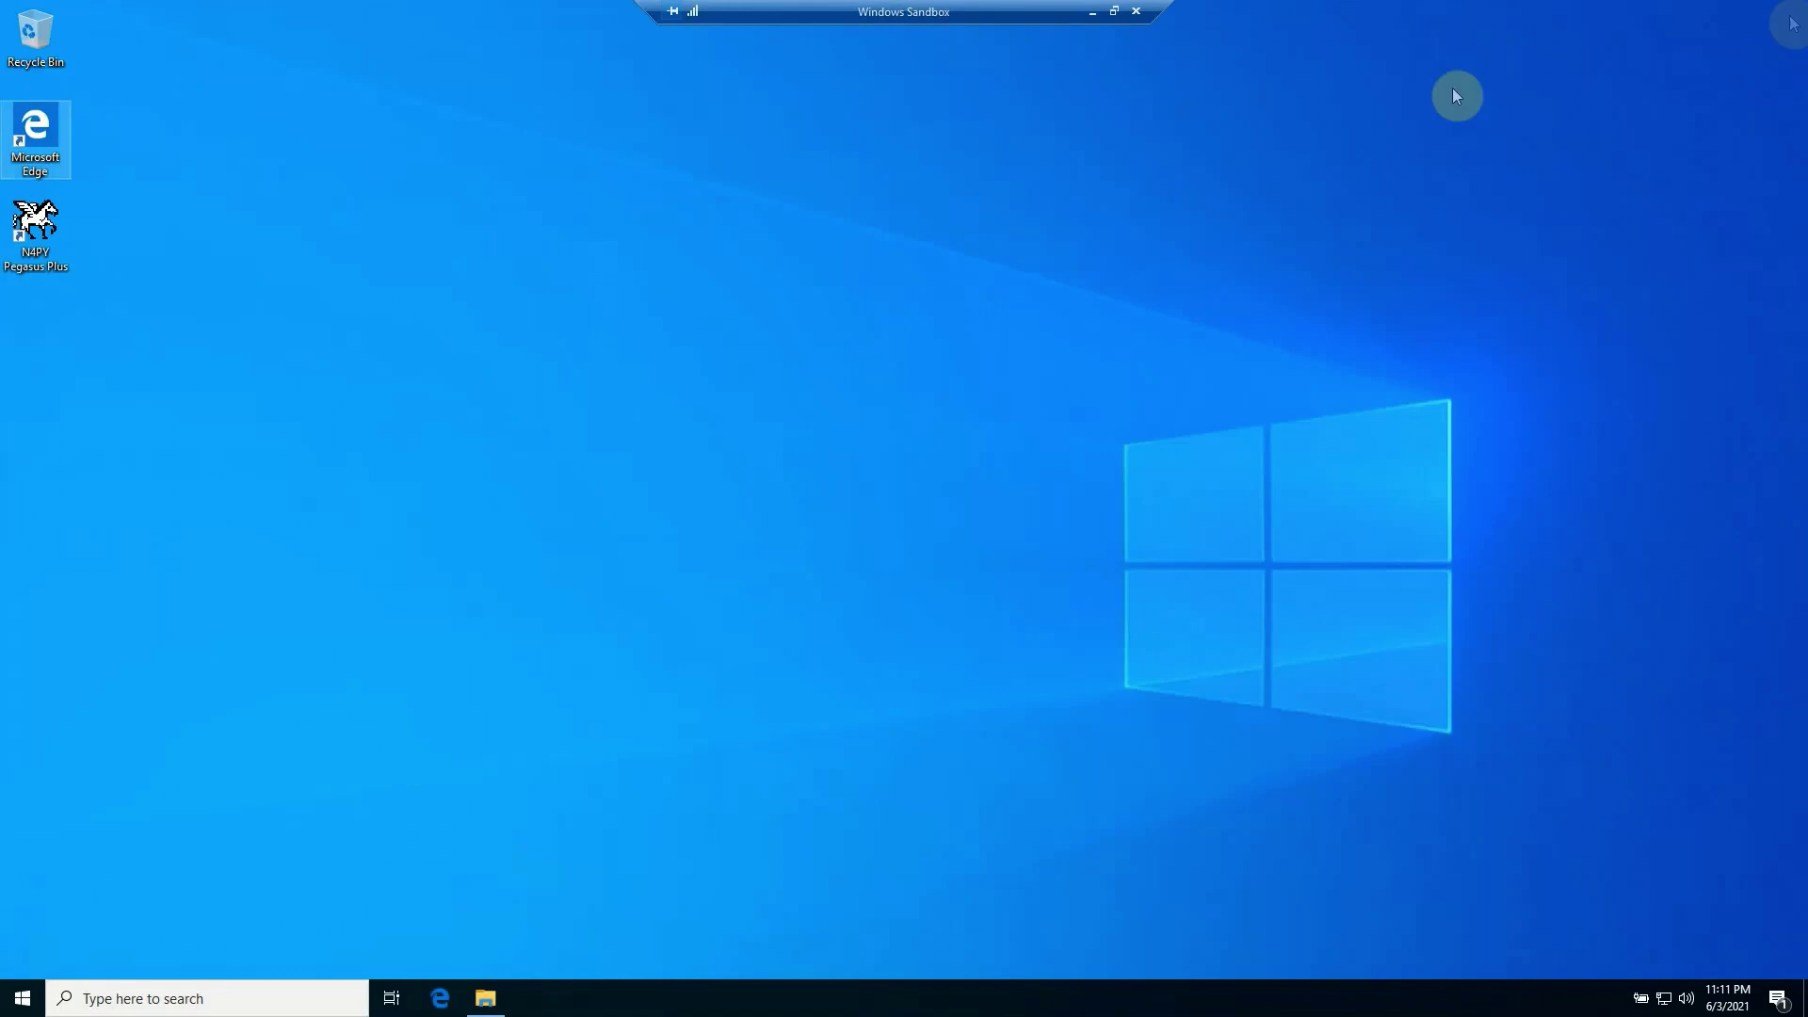
pyautogui.doubleClick(68, 247)
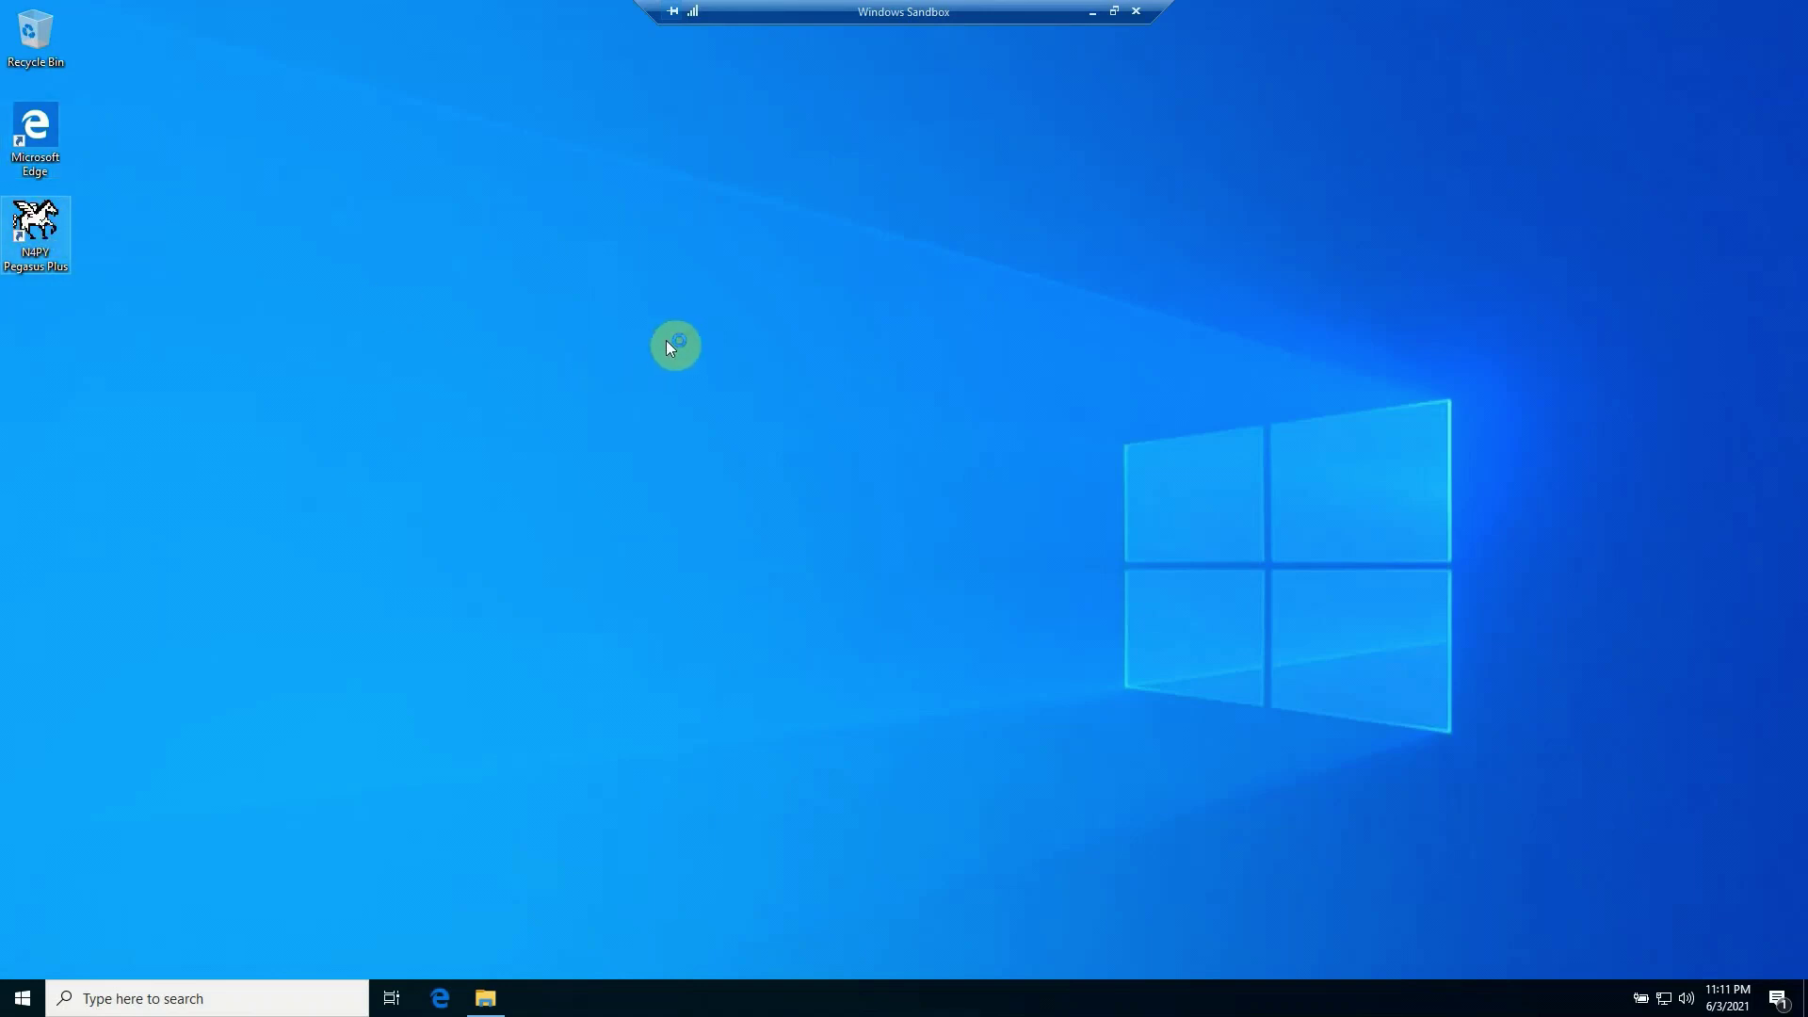
pyautogui.click(718, 368)
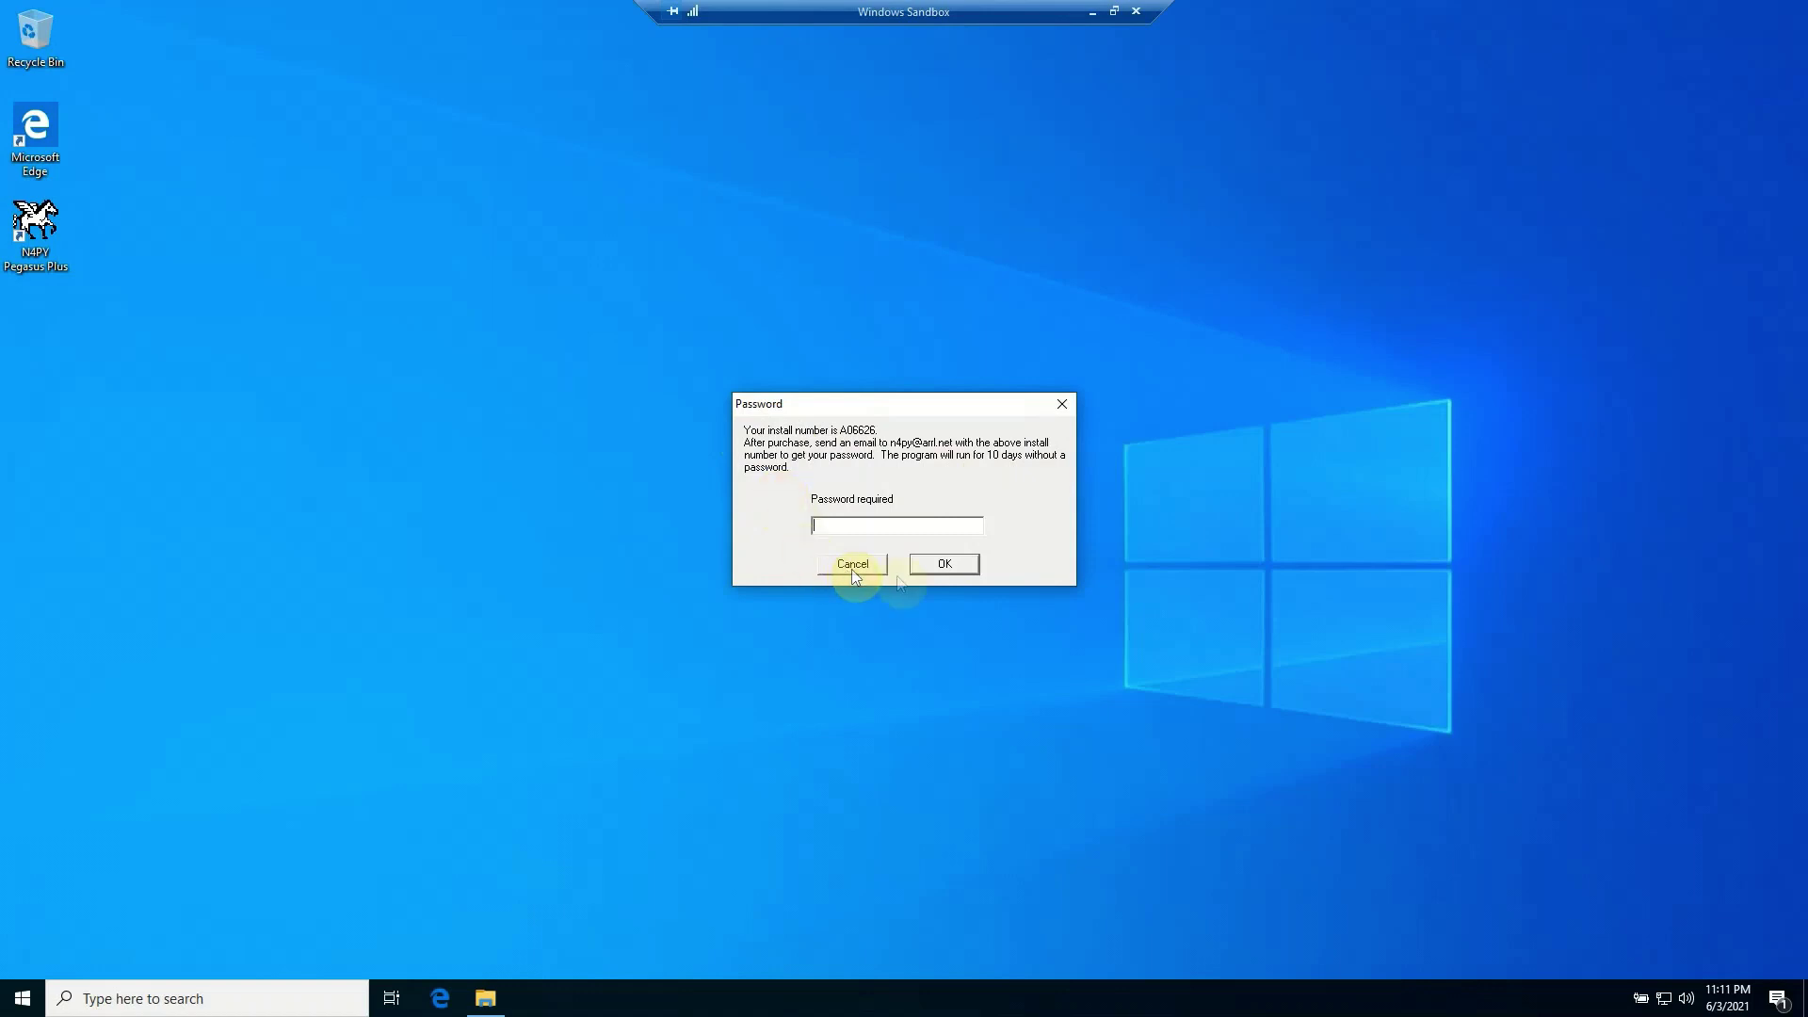
# Skip the Pegasus password, dismiss Quick Help, then begin closing Windows Sandbox
pyautogui.click(944, 565)
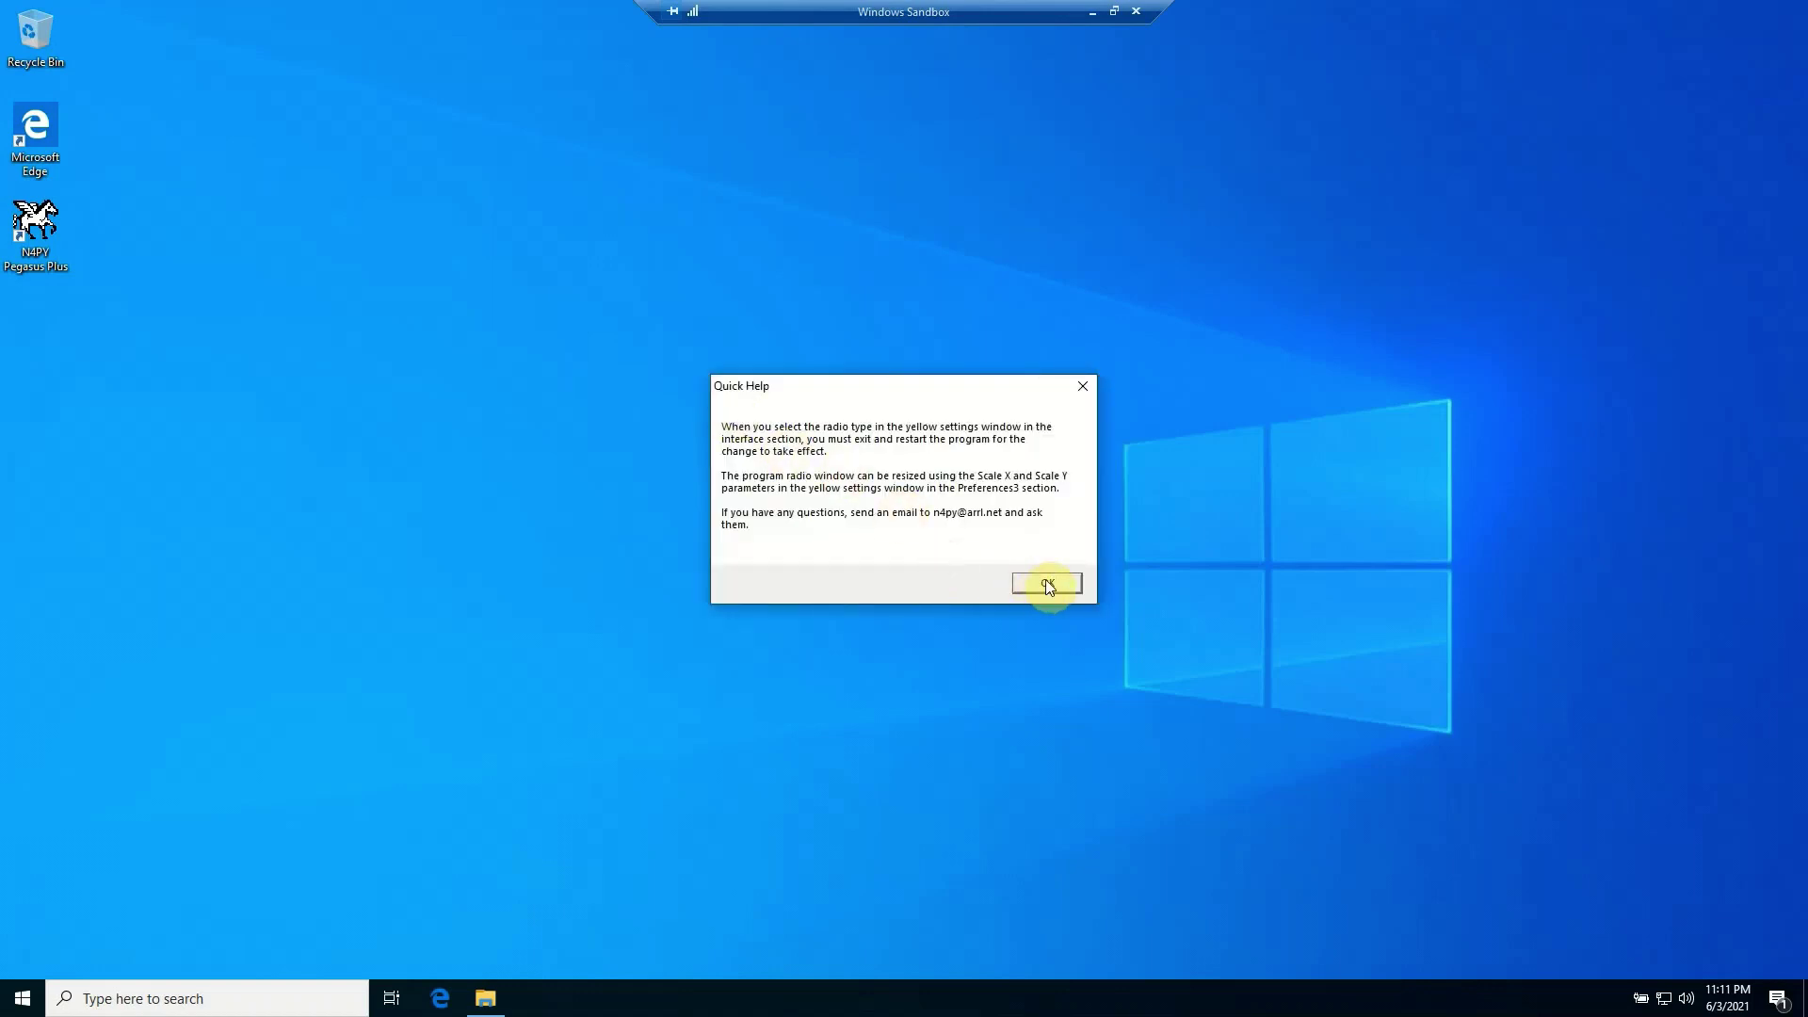
pyautogui.click(1048, 585)
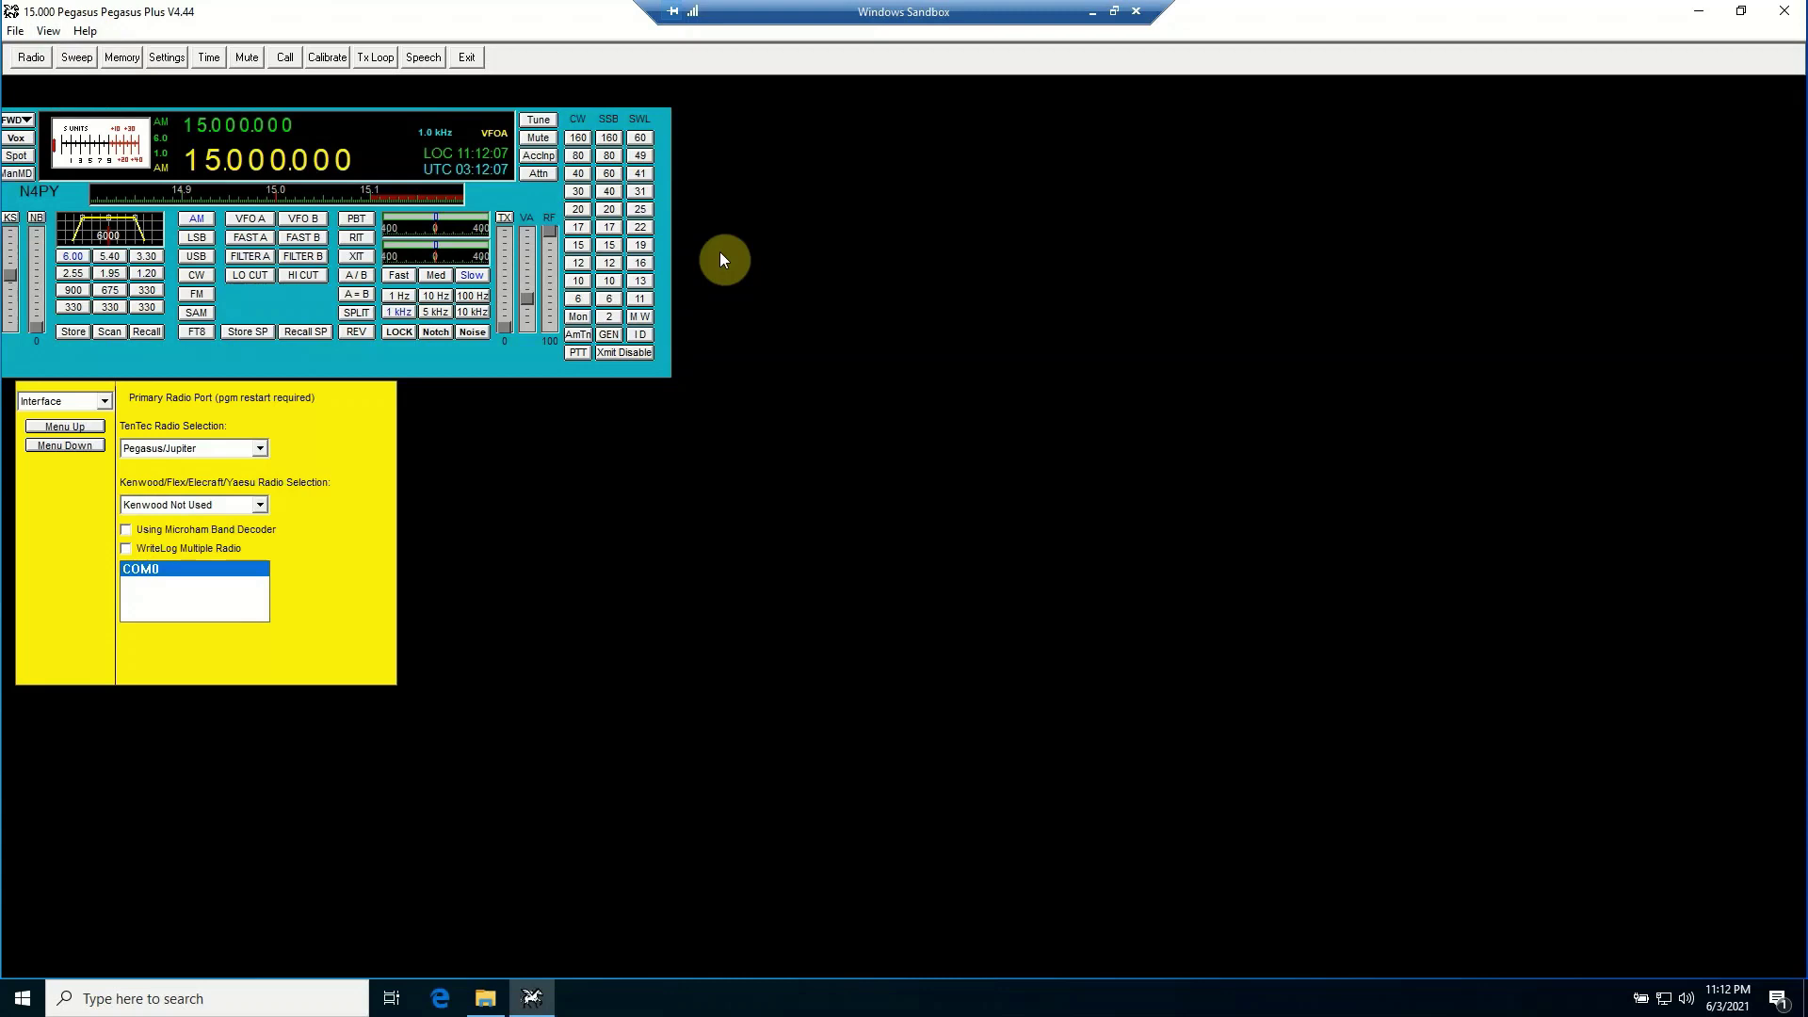
pyautogui.click(1139, 13)
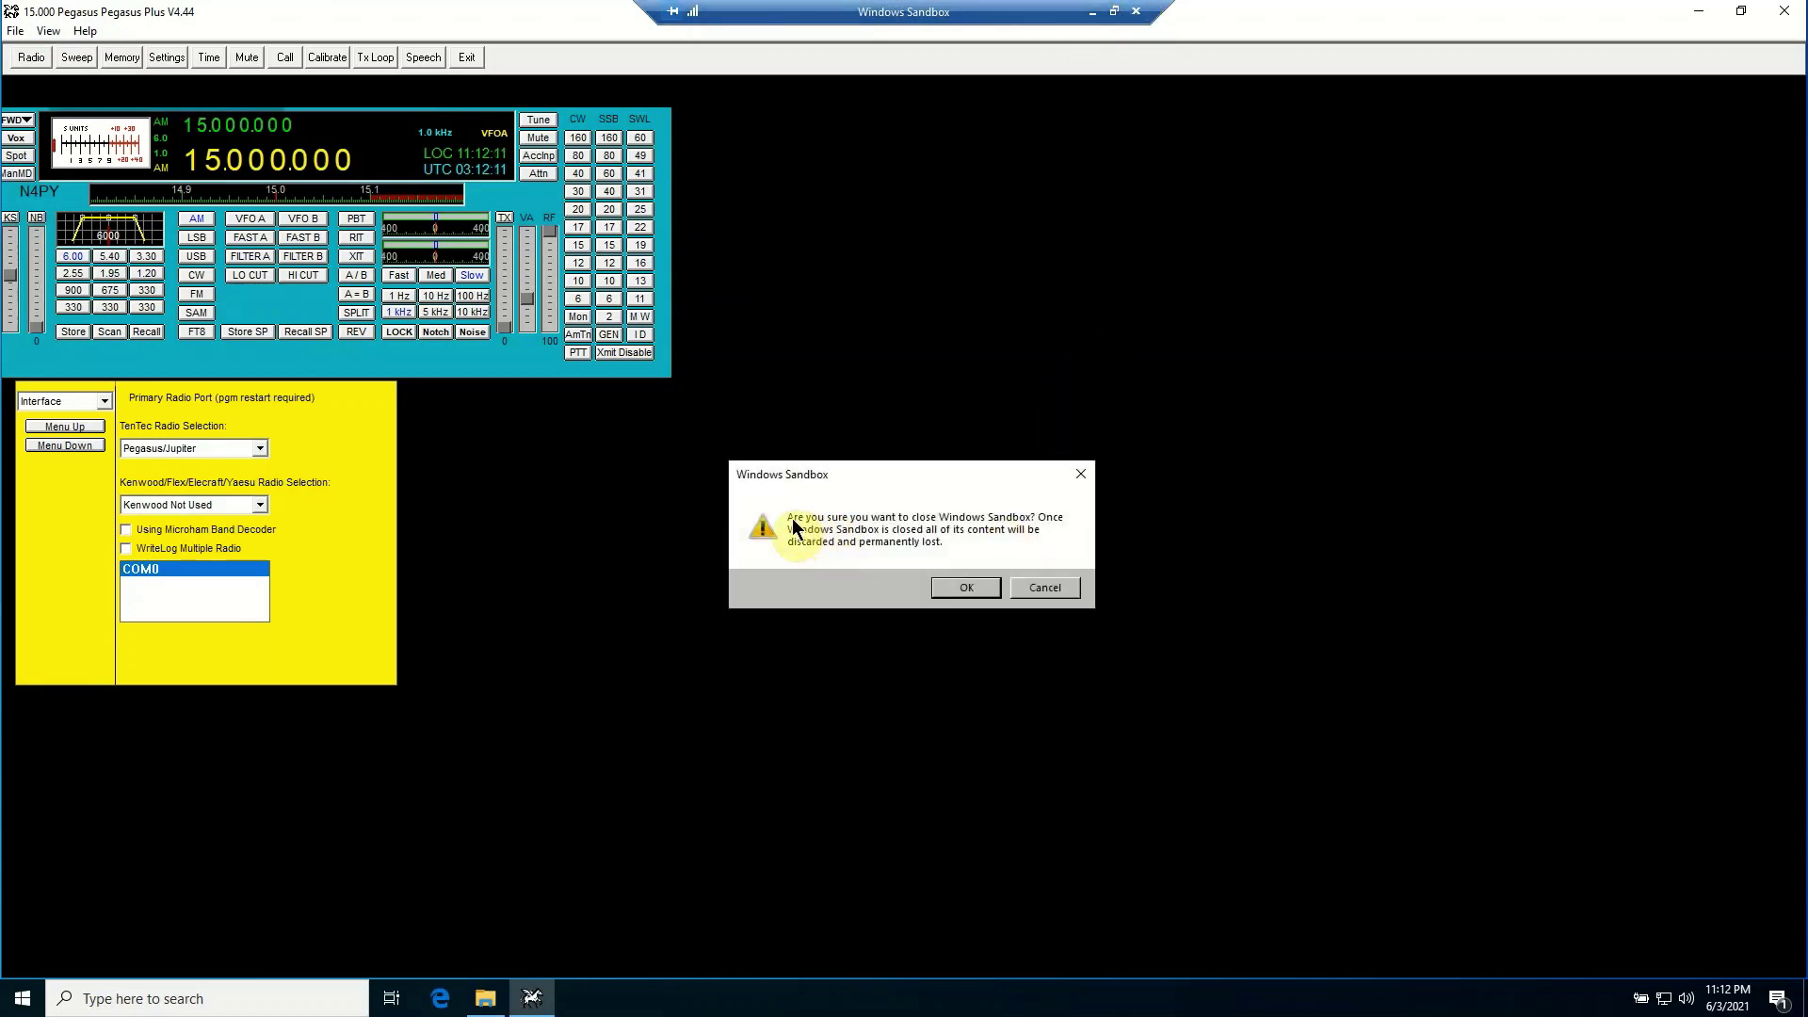